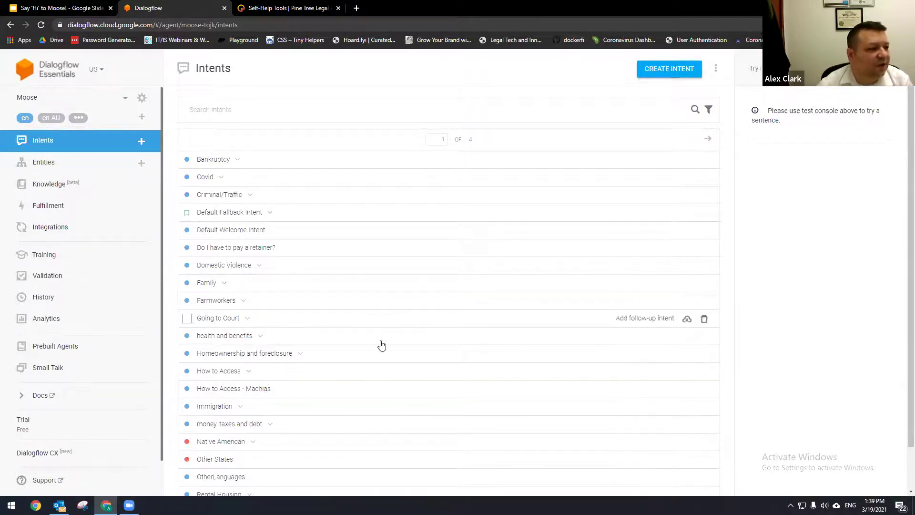
Expand and open the Bankruptcy intent, review its chapter 7 and bankrupt phrases, then head back.
{"action": "scroll", "coordinate": [372, 346], "scroll_direction": "down", "scroll_amount": 1}
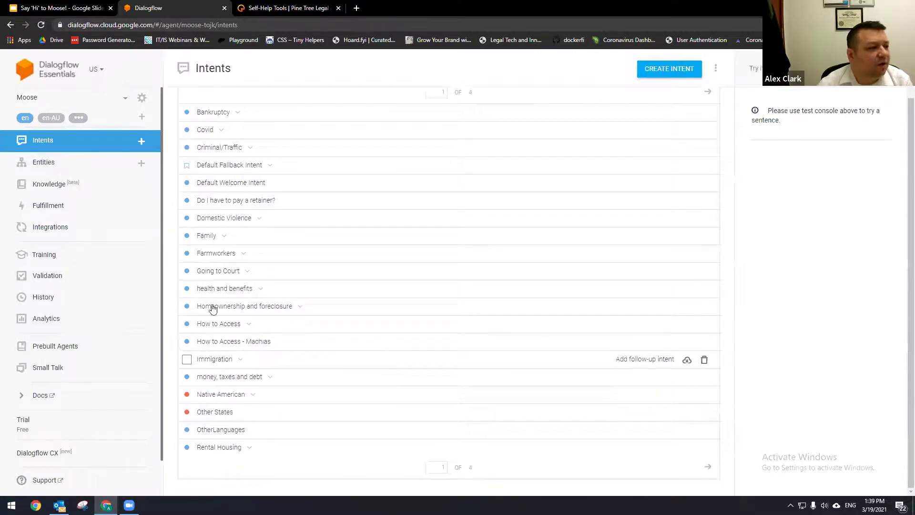
{"action": "left_click", "coordinate": [238, 114]}
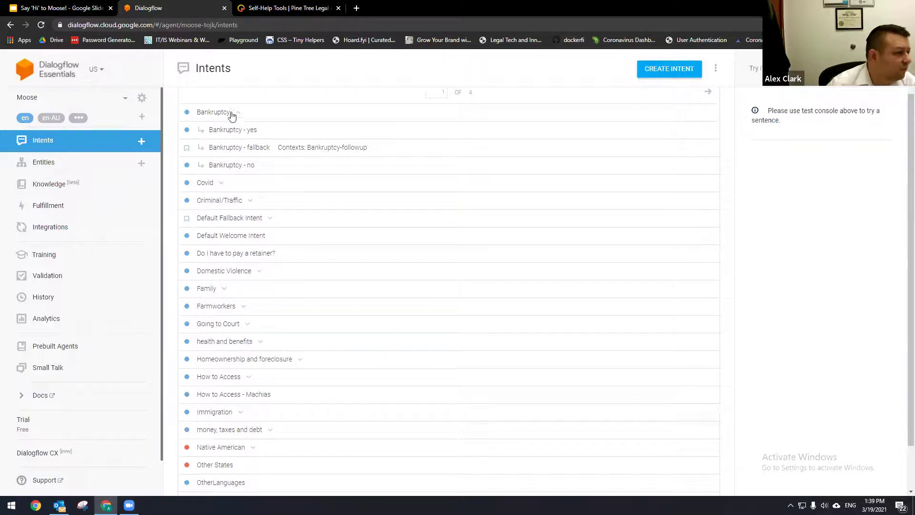
{"action": "left_click", "coordinate": [217, 113]}
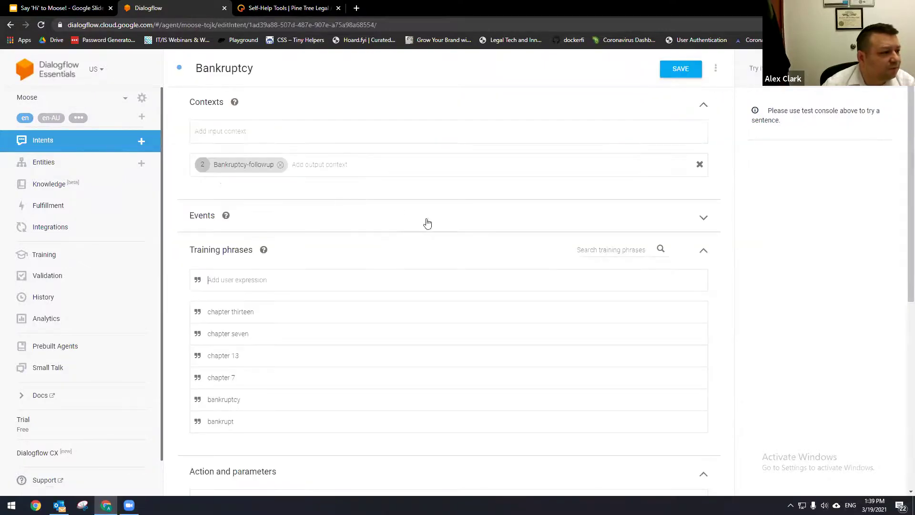
{"action": "scroll", "coordinate": [488, 276], "scroll_direction": "down", "scroll_amount": 4}
{"action": "scroll", "coordinate": [337, 266], "scroll_direction": "up", "scroll_amount": 1}
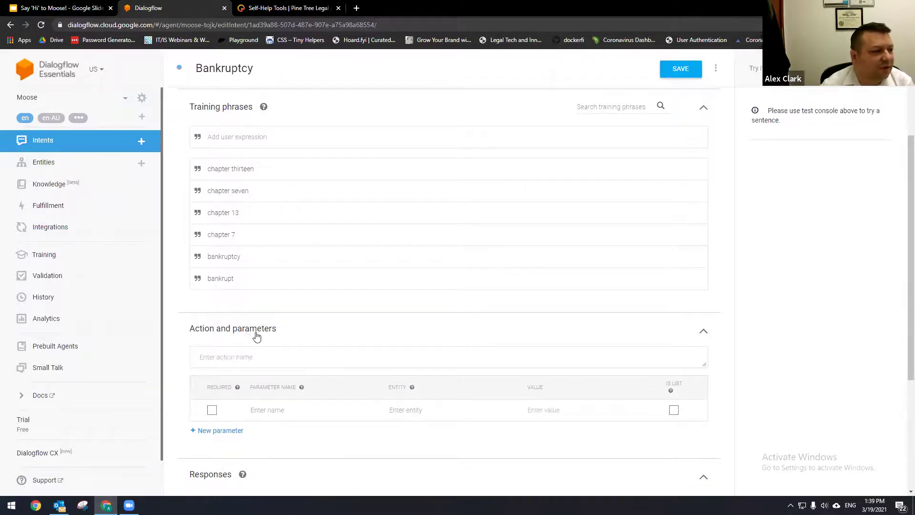
{"action": "scroll", "coordinate": [330, 301], "scroll_direction": "down", "scroll_amount": 1}
{"action": "scroll", "coordinate": [331, 301], "scroll_direction": "down", "scroll_amount": 3}
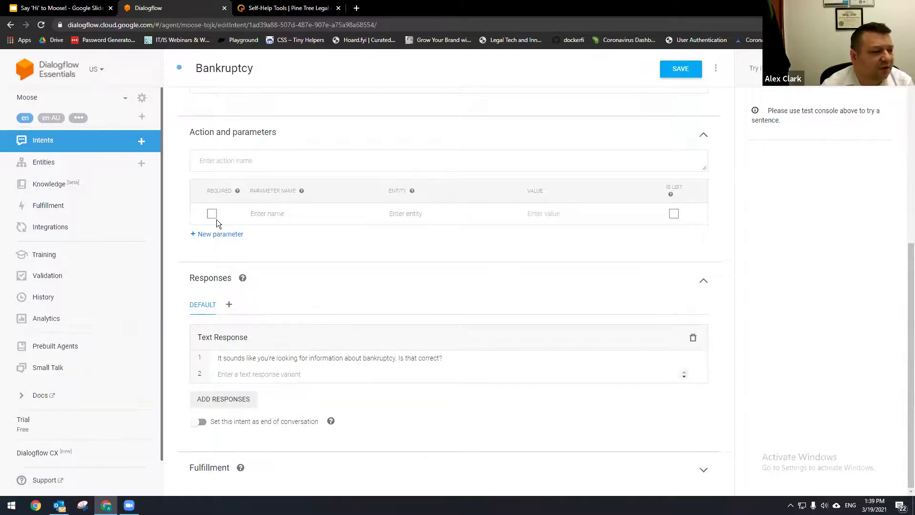
{"action": "scroll", "coordinate": [216, 219], "scroll_direction": "up", "scroll_amount": 4}
{"action": "left_click", "coordinate": [9, 25]}
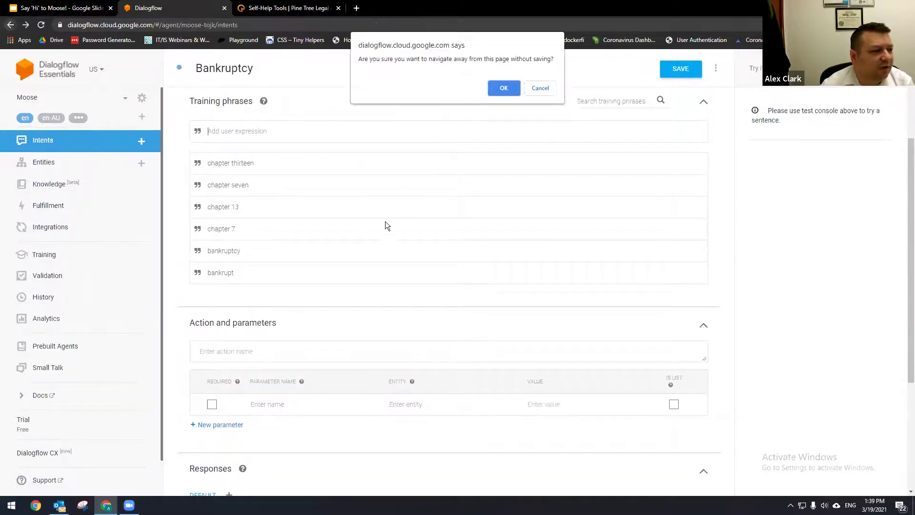
Leave Bankruptcy without saving, then expand and open the Family intent.
{"action": "left_click", "coordinate": [496, 84]}
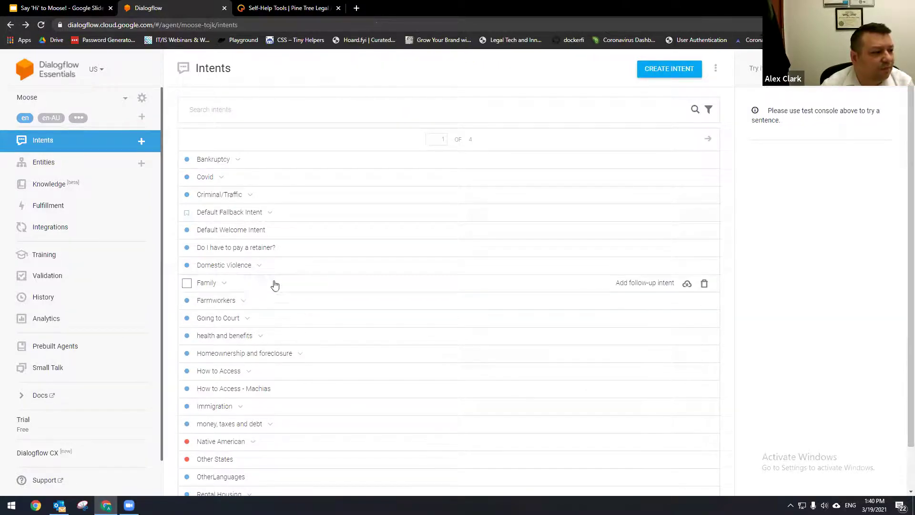
{"action": "left_click", "coordinate": [222, 283]}
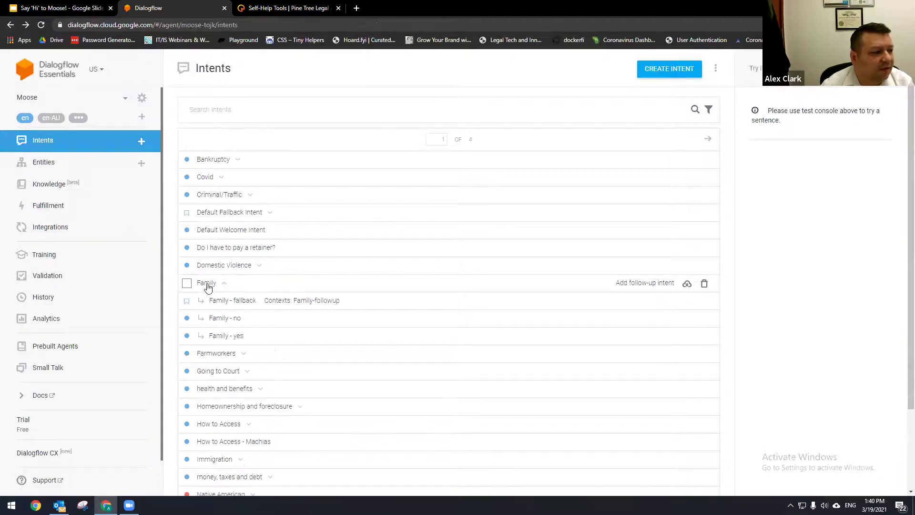
{"action": "left_click", "coordinate": [205, 284]}
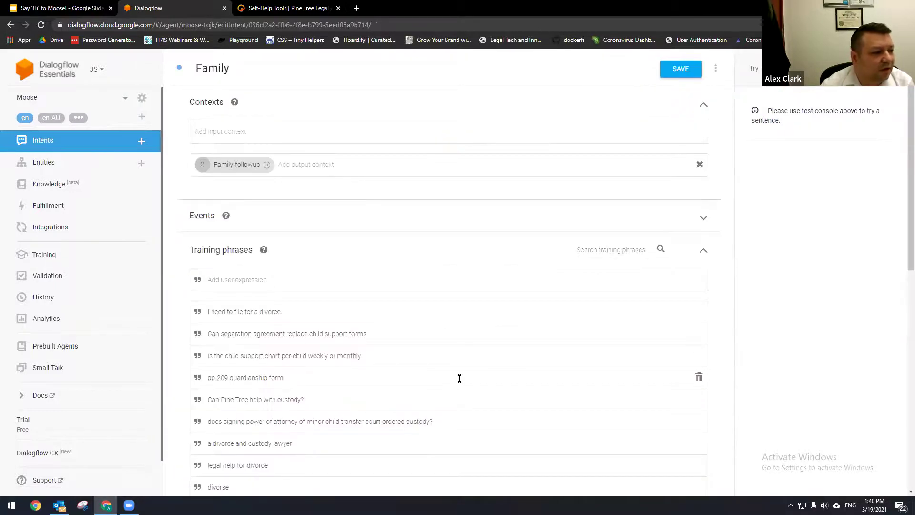
{"action": "scroll", "coordinate": [361, 347], "scroll_direction": "down", "scroll_amount": 4}
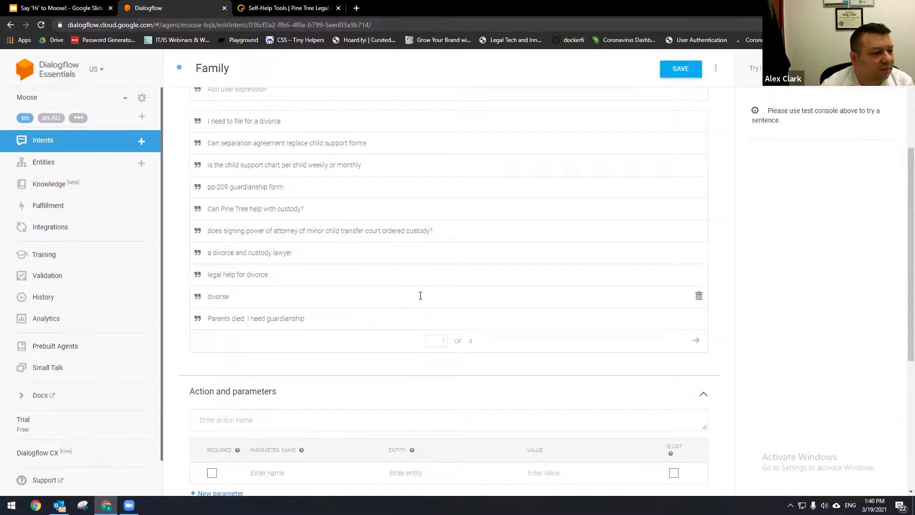
{"action": "scroll", "coordinate": [344, 298], "scroll_direction": "up", "scroll_amount": 2}
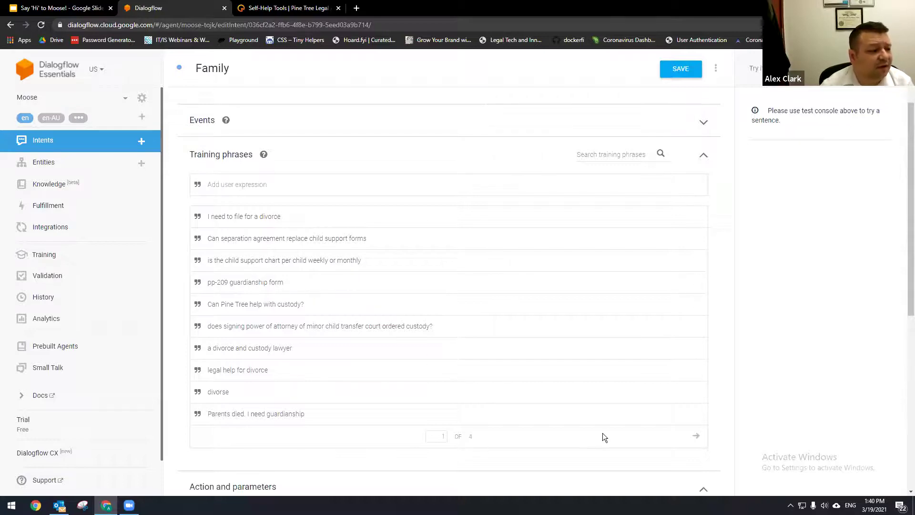
Page through Family's training phrases up to page 4, then back to page 3.
{"action": "left_click", "coordinate": [694, 437]}
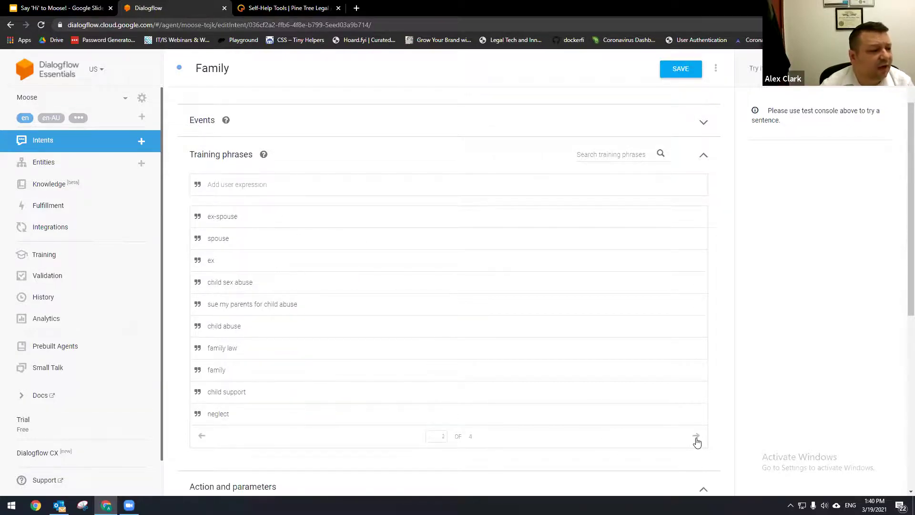
{"action": "left_click", "coordinate": [696, 438]}
{"action": "left_click", "coordinate": [697, 438]}
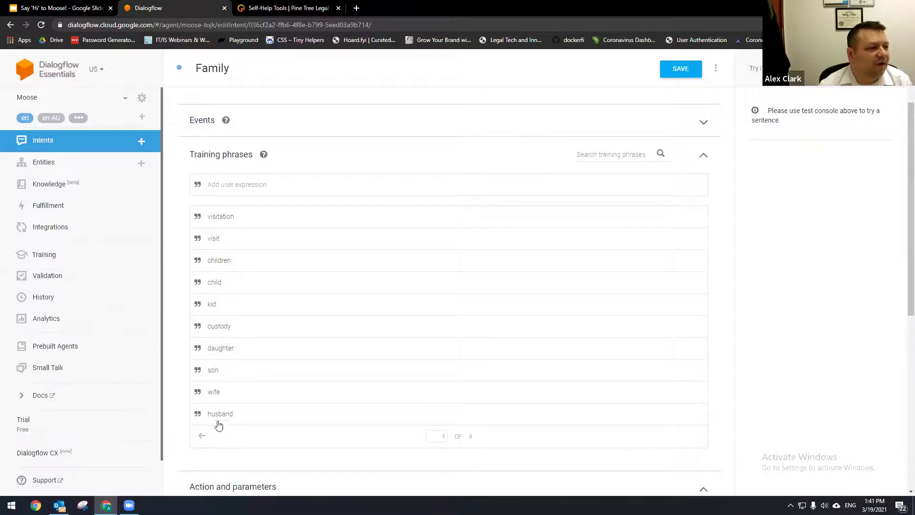
{"action": "left_click", "coordinate": [201, 437]}
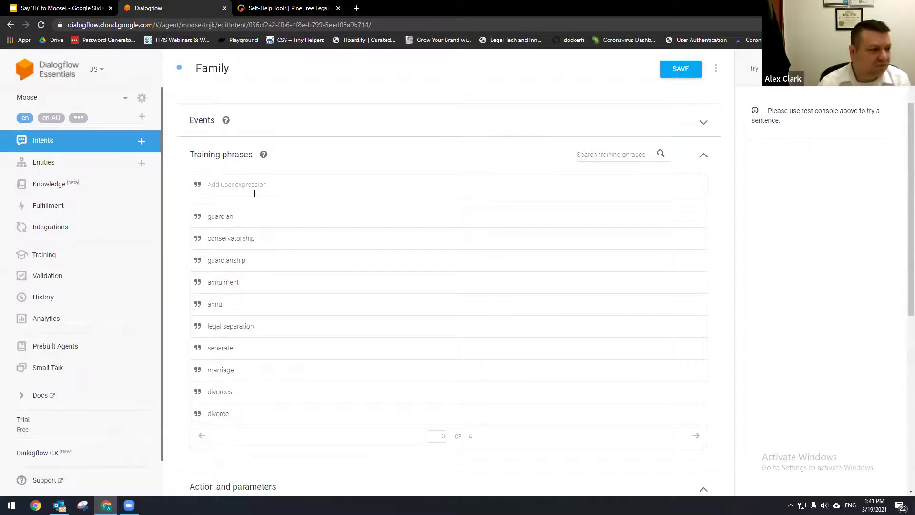
Add 'annulment' as a Family training phrase and save the intent.
{"action": "type", "text": "annulment"}
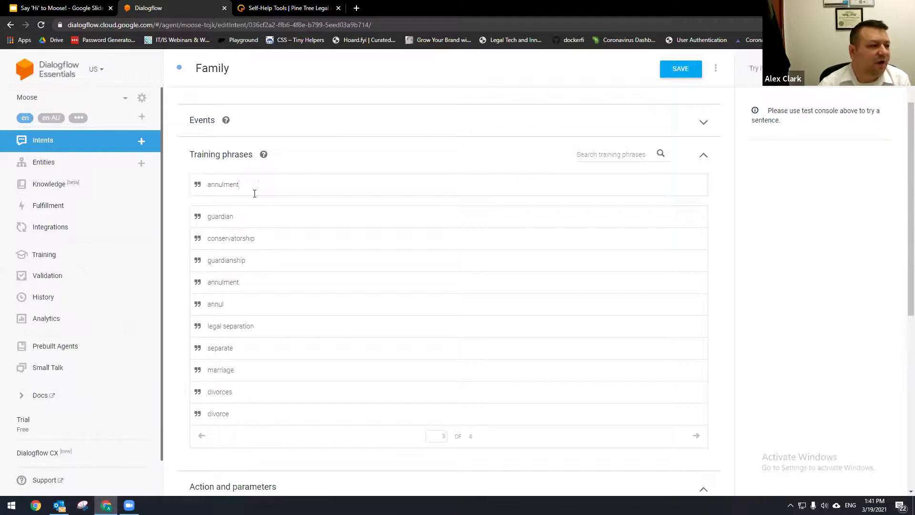
{"action": "key", "text": "Return"}
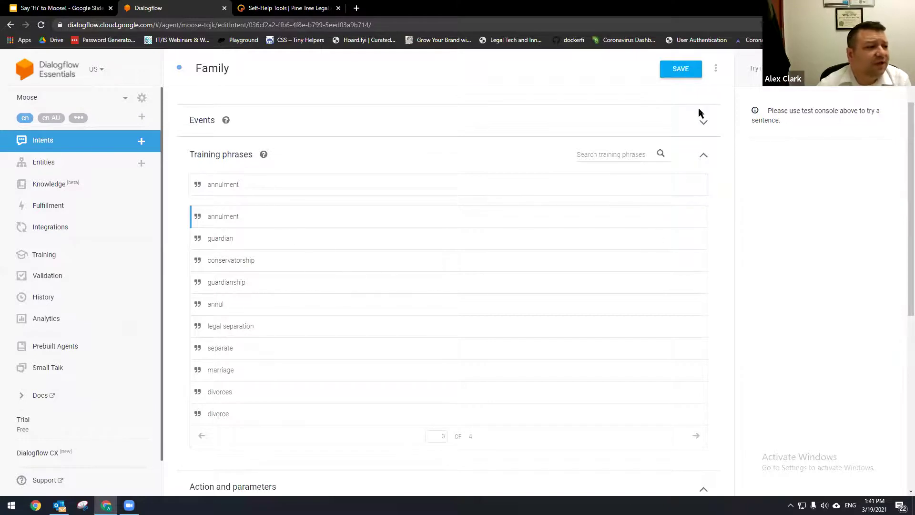
{"action": "left_click", "coordinate": [680, 70]}
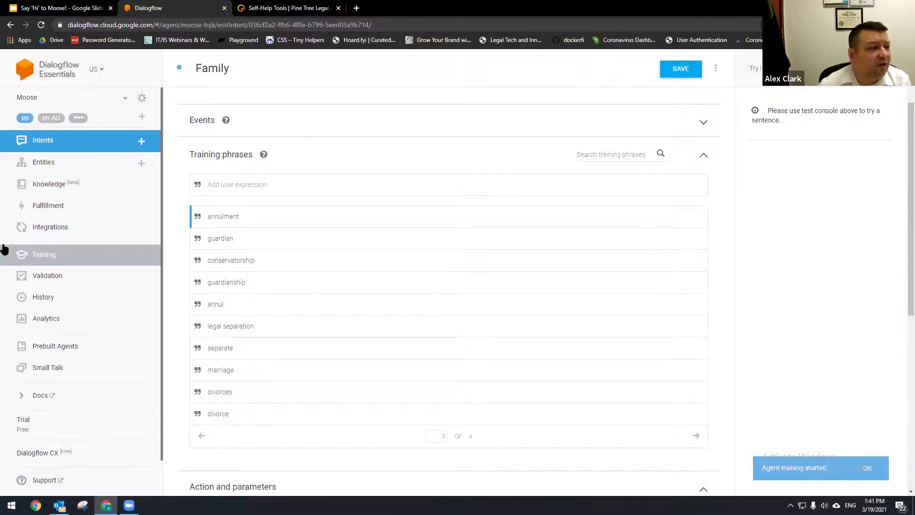
{"action": "left_click", "coordinate": [56, 286]}
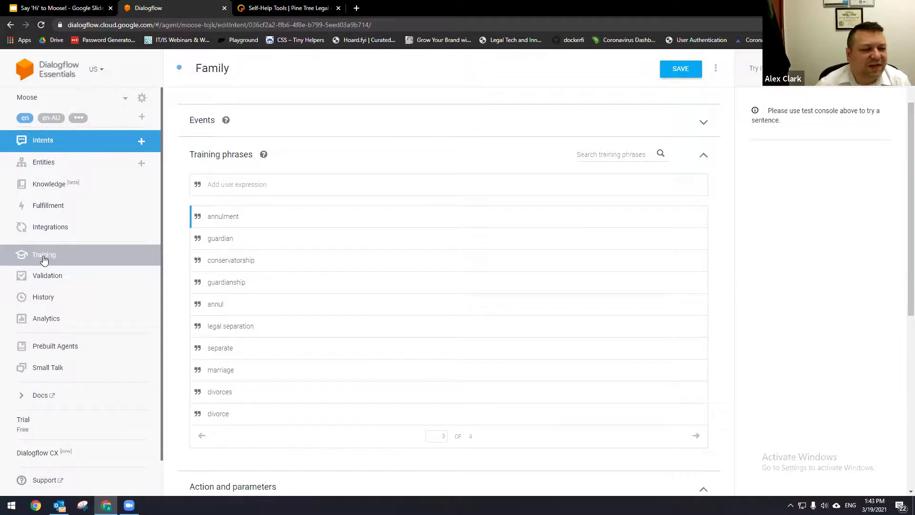
Open the Training log's next page and the 'I have to go to court for a divorce' conversation.
{"action": "left_click", "coordinate": [44, 260]}
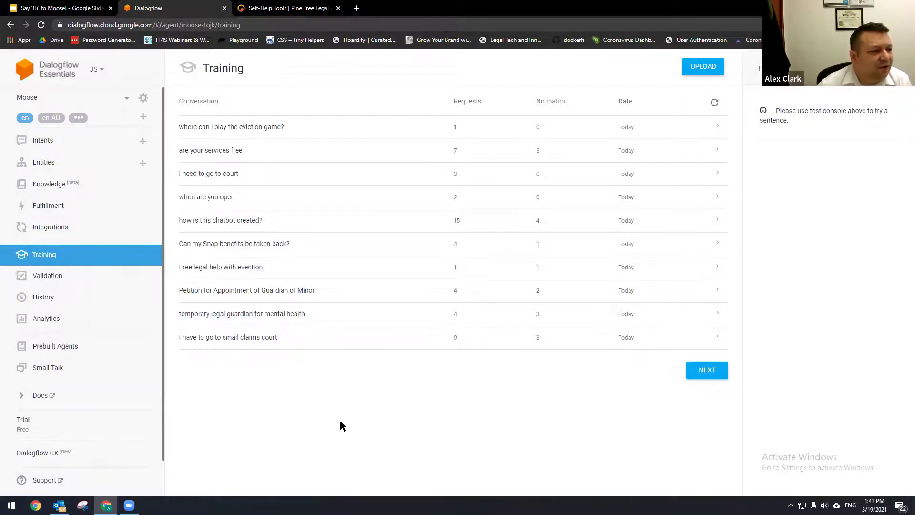
{"action": "left_click", "coordinate": [698, 372]}
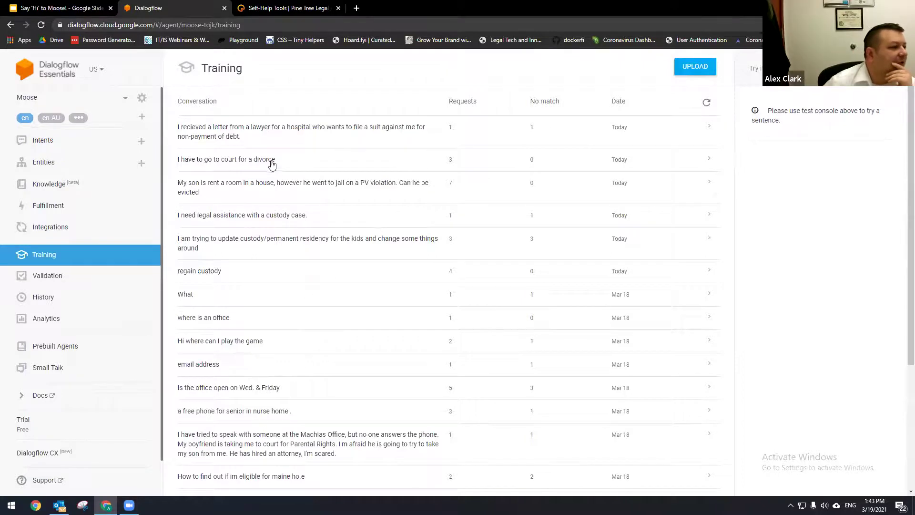
{"action": "left_click", "coordinate": [244, 159]}
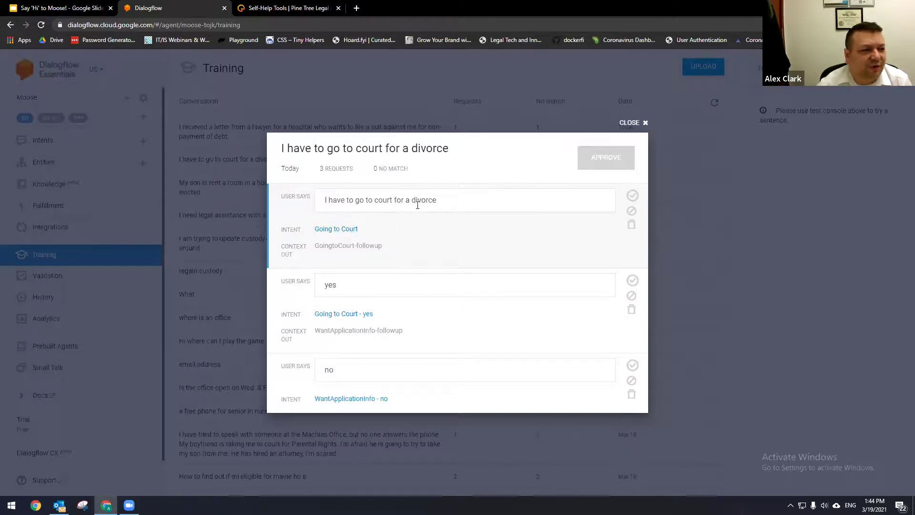
Browse the intent list for the divorce message, leave it on Going to Court, and close the review.
{"action": "left_click", "coordinate": [341, 232]}
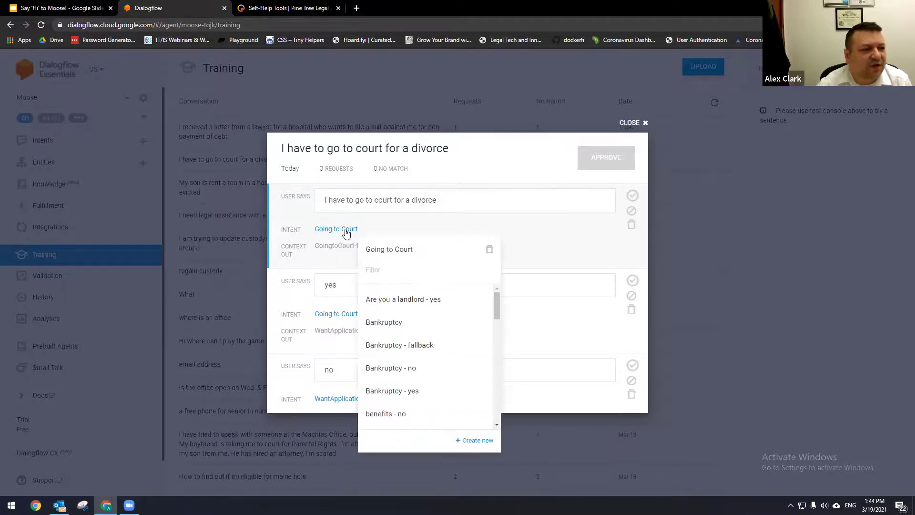
{"action": "scroll", "coordinate": [423, 360], "scroll_direction": "down", "scroll_amount": 4}
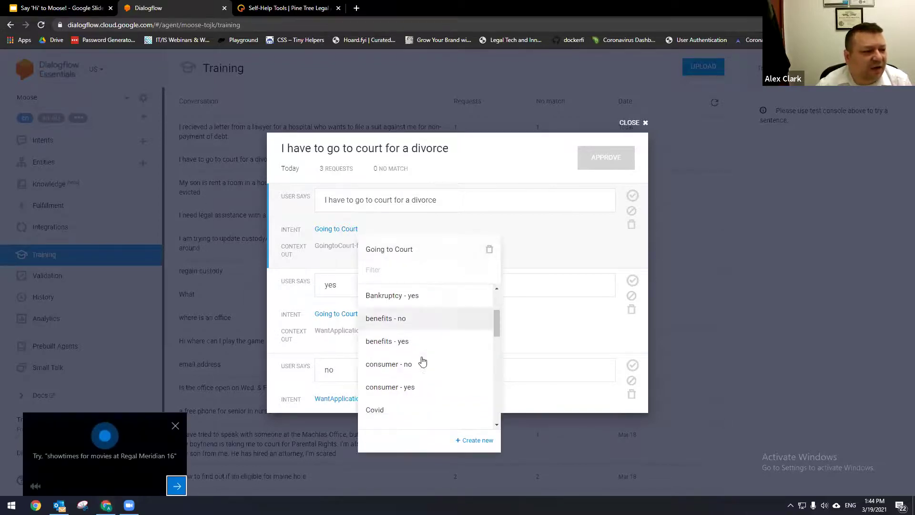
{"action": "scroll", "coordinate": [419, 378], "scroll_direction": "down", "scroll_amount": 2}
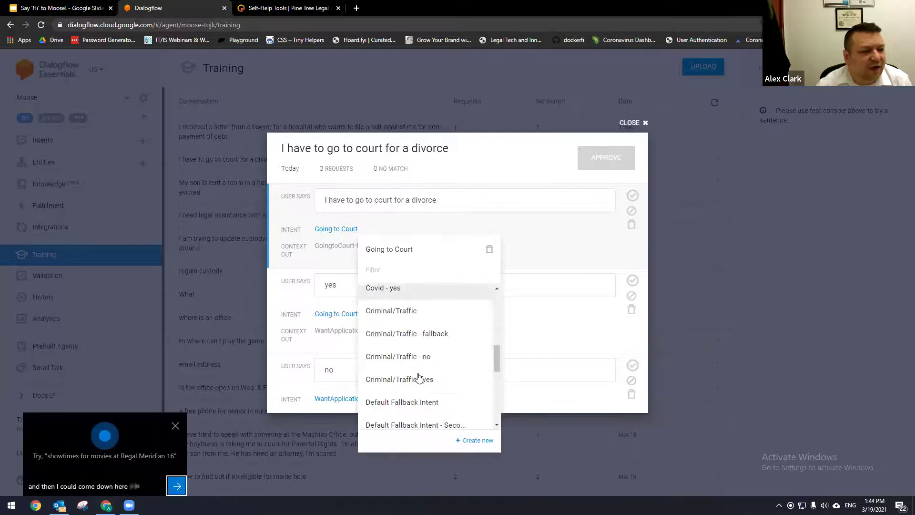
{"action": "scroll", "coordinate": [434, 373], "scroll_direction": "down", "scroll_amount": 1}
{"action": "scroll", "coordinate": [435, 371], "scroll_direction": "down", "scroll_amount": 1}
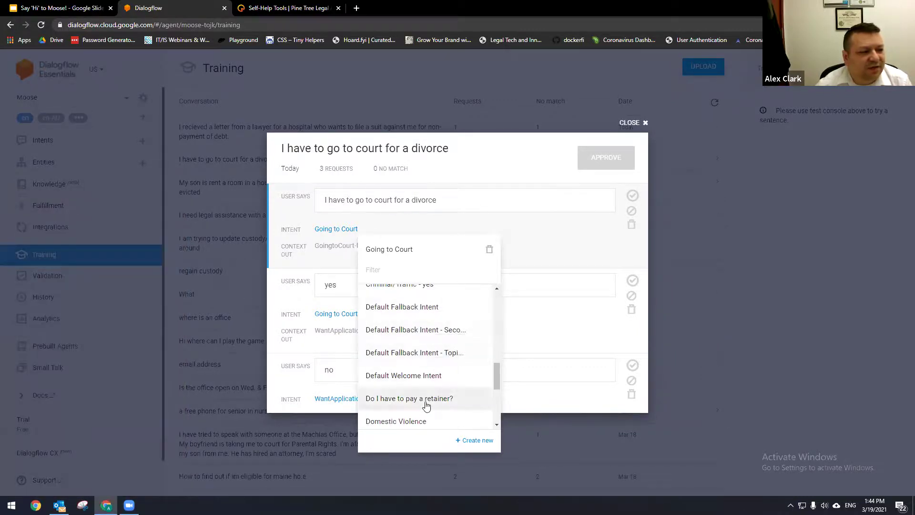
{"action": "scroll", "coordinate": [429, 334], "scroll_direction": "up", "scroll_amount": 1}
{"action": "scroll", "coordinate": [447, 355], "scroll_direction": "down", "scroll_amount": 2}
{"action": "scroll", "coordinate": [443, 372], "scroll_direction": "down", "scroll_amount": 3}
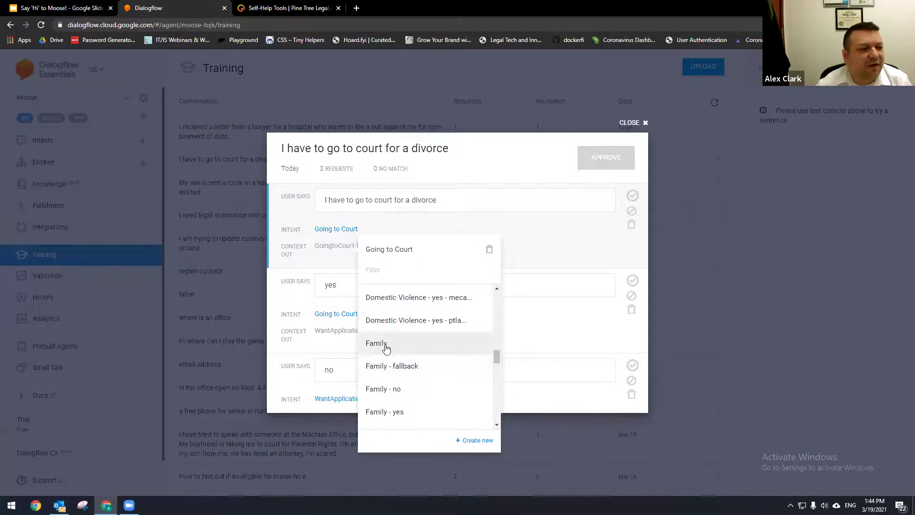
{"action": "left_click", "coordinate": [546, 152]}
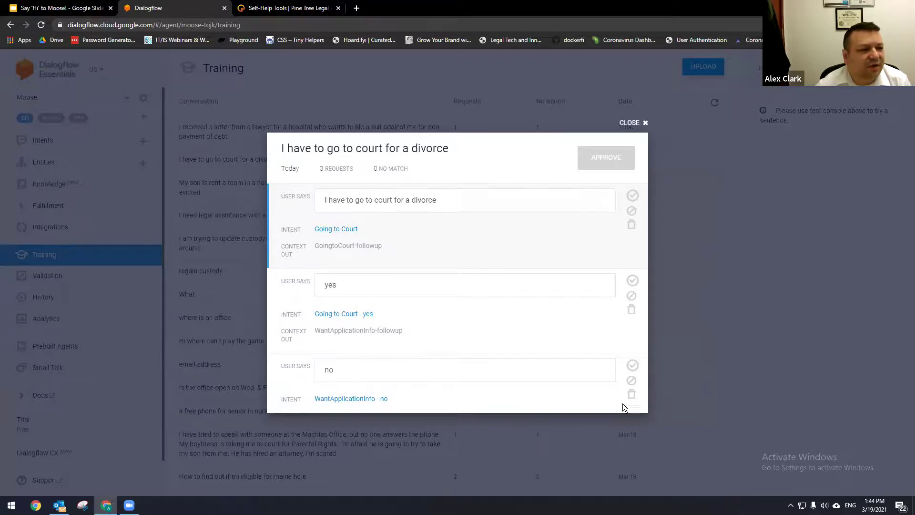
{"action": "left_click", "coordinate": [630, 124]}
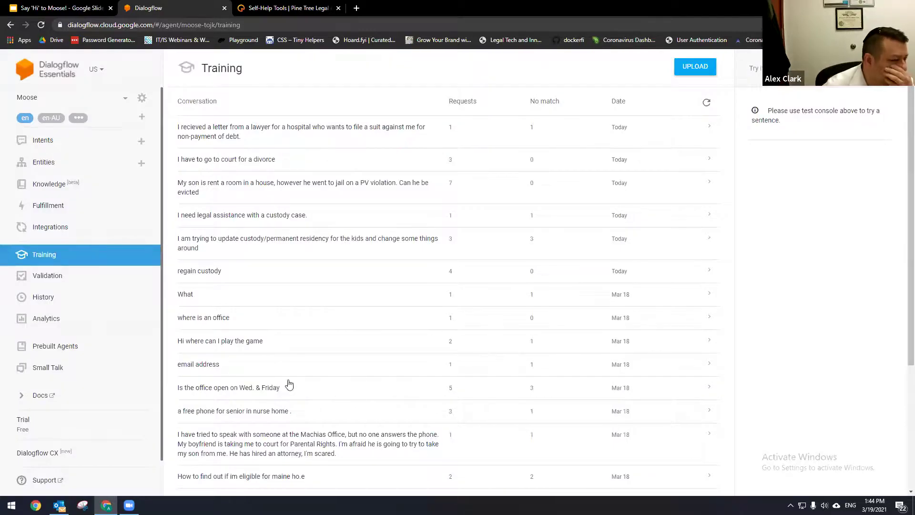
Check the 'Can my parents evict me I'm 20 years old' conversation and close it.
{"action": "scroll", "coordinate": [366, 398], "scroll_direction": "down", "scroll_amount": 3}
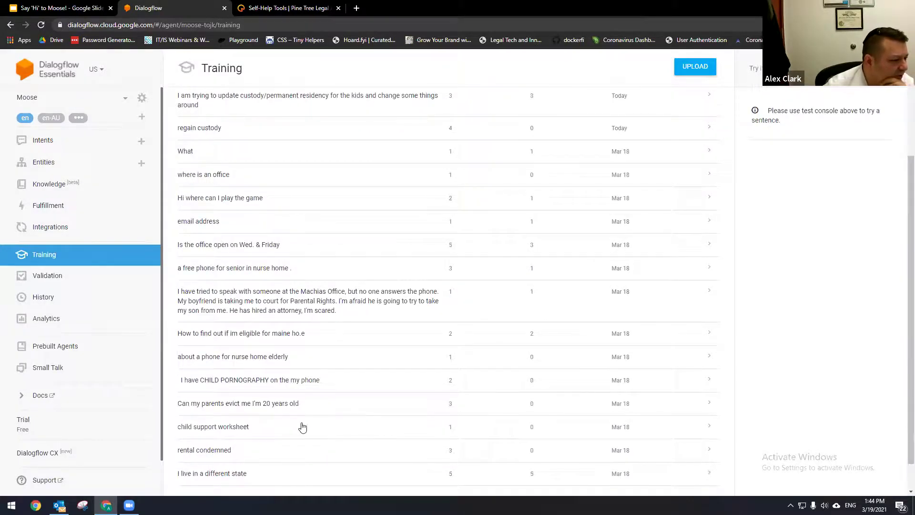
{"action": "scroll", "coordinate": [259, 461], "scroll_direction": "down", "scroll_amount": 1}
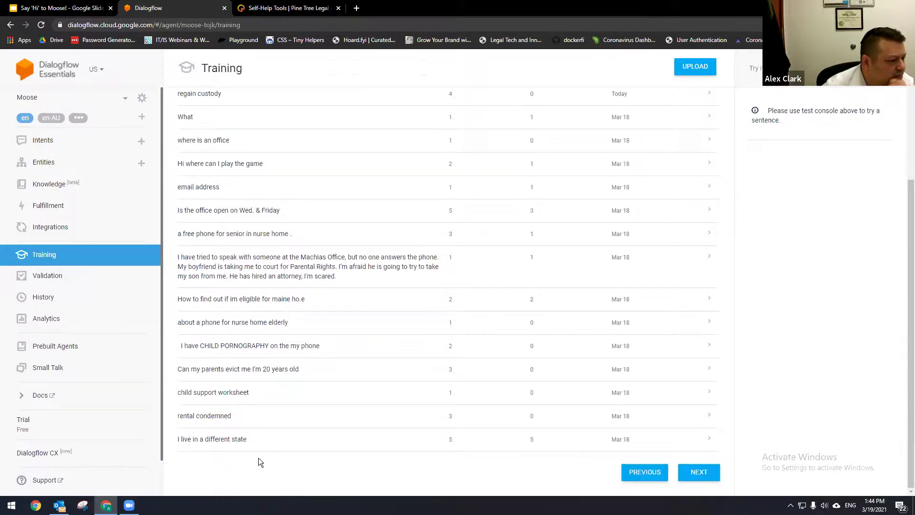
{"action": "left_click", "coordinate": [261, 370]}
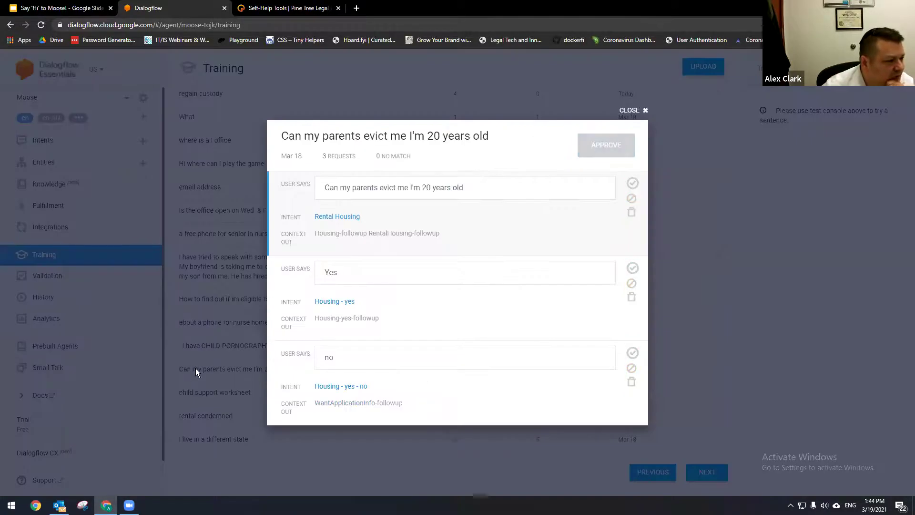
{"action": "left_click", "coordinate": [775, 377]}
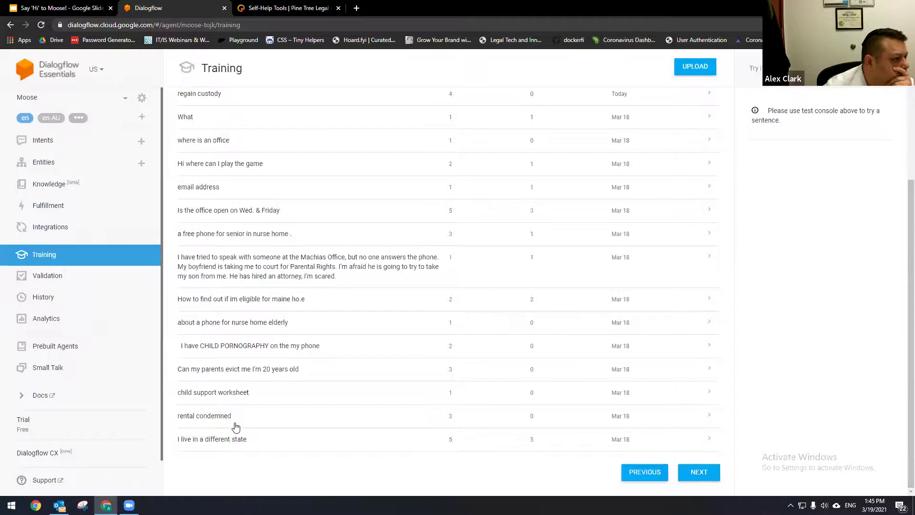
Glance at the regain custody conversation, then open the hospital lawyer debt-suit conversation.
{"action": "scroll", "coordinate": [235, 427], "scroll_direction": "up", "scroll_amount": 4}
{"action": "left_click", "coordinate": [208, 269]}
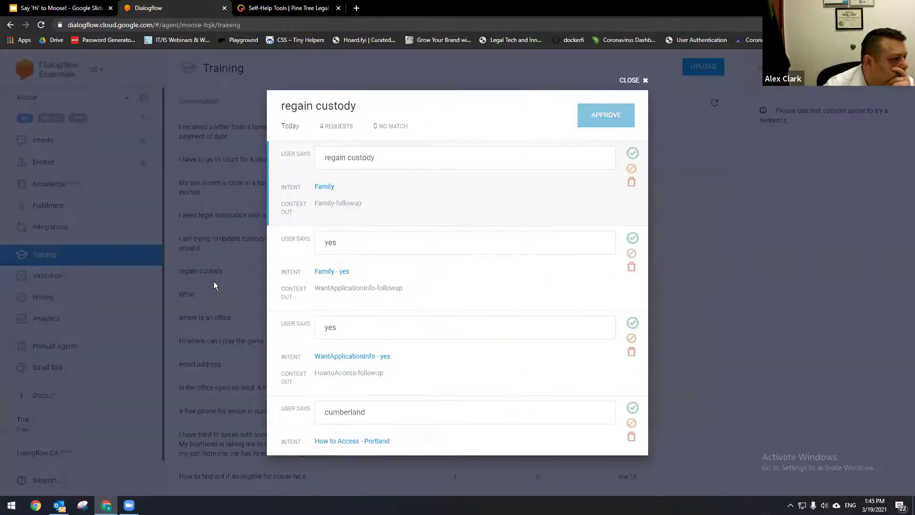
{"action": "left_click", "coordinate": [775, 234]}
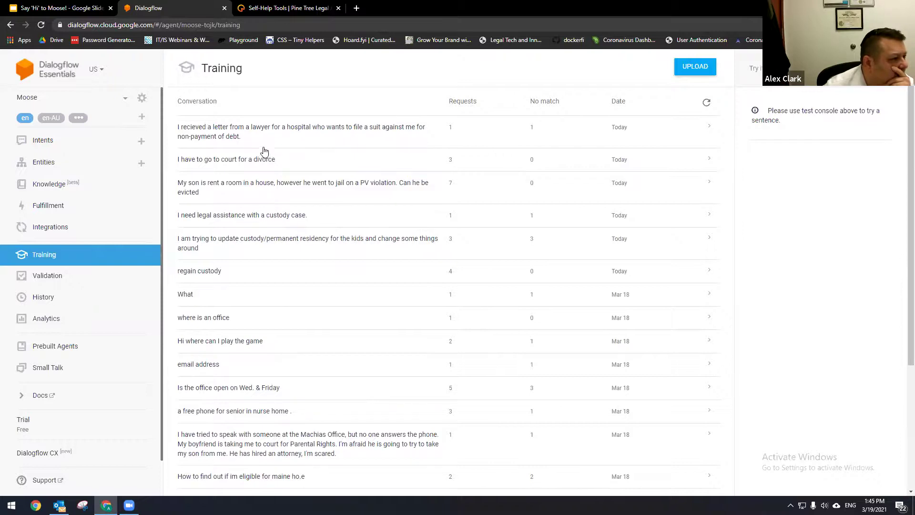
{"action": "left_click", "coordinate": [220, 139]}
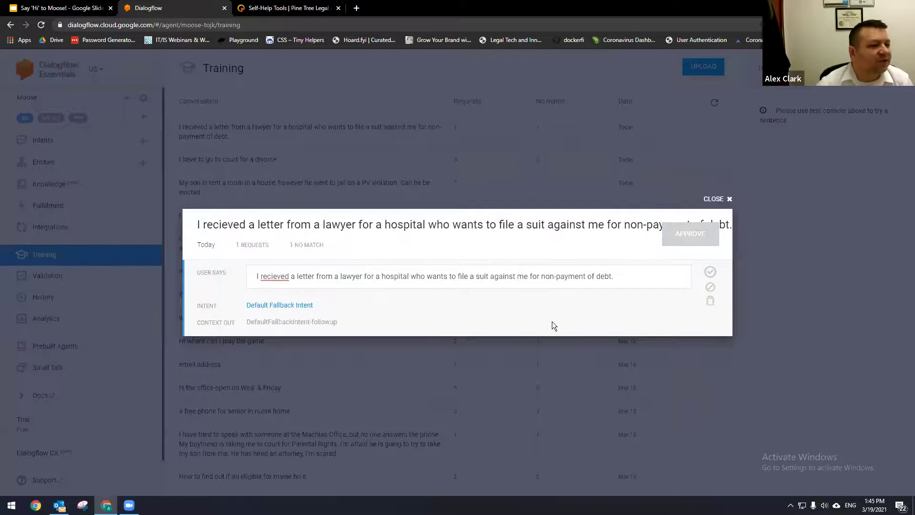
Reassign the hospital-lawyer conversation to money, taxes and debt, approve it, and return to Intents.
{"action": "left_click", "coordinate": [286, 304]}
{"action": "scroll", "coordinate": [372, 376], "scroll_direction": "down", "scroll_amount": 1}
{"action": "scroll", "coordinate": [382, 396], "scroll_direction": "down", "scroll_amount": 3}
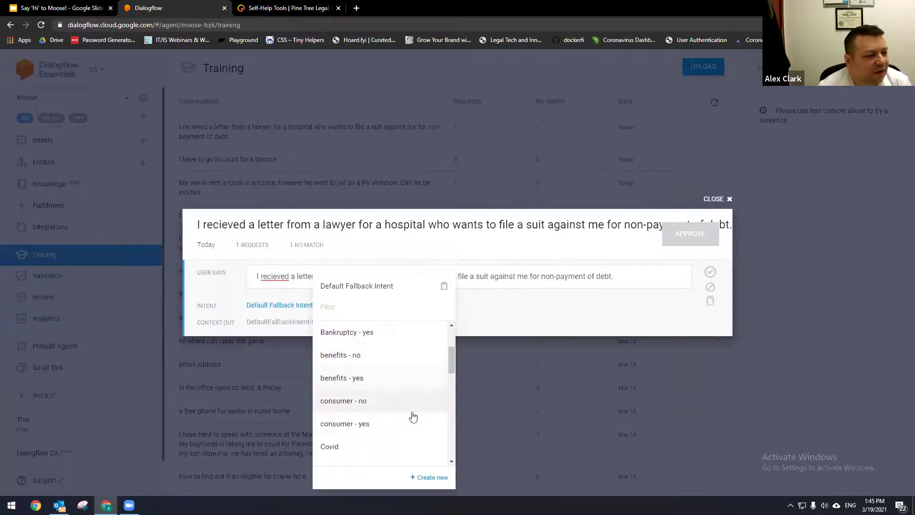
{"action": "scroll", "coordinate": [395, 407], "scroll_direction": "down", "scroll_amount": 4}
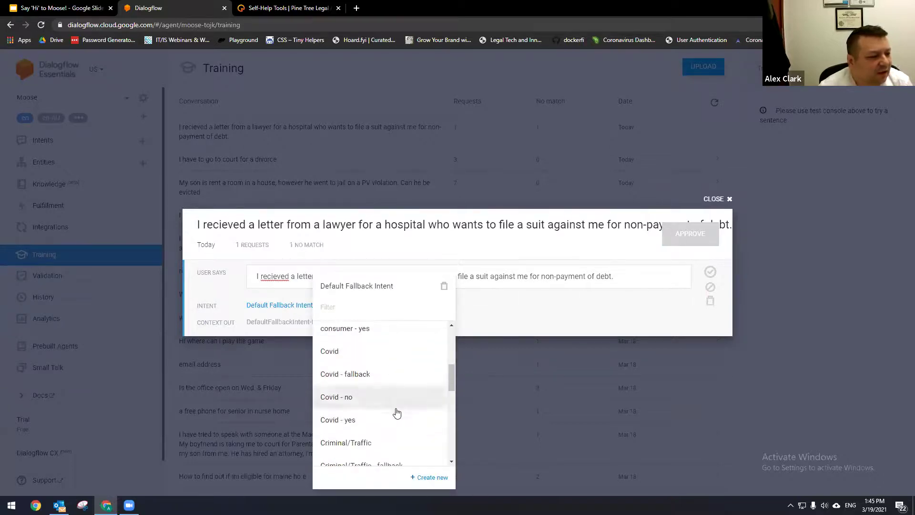
{"action": "scroll", "coordinate": [409, 408], "scroll_direction": "up", "scroll_amount": 5}
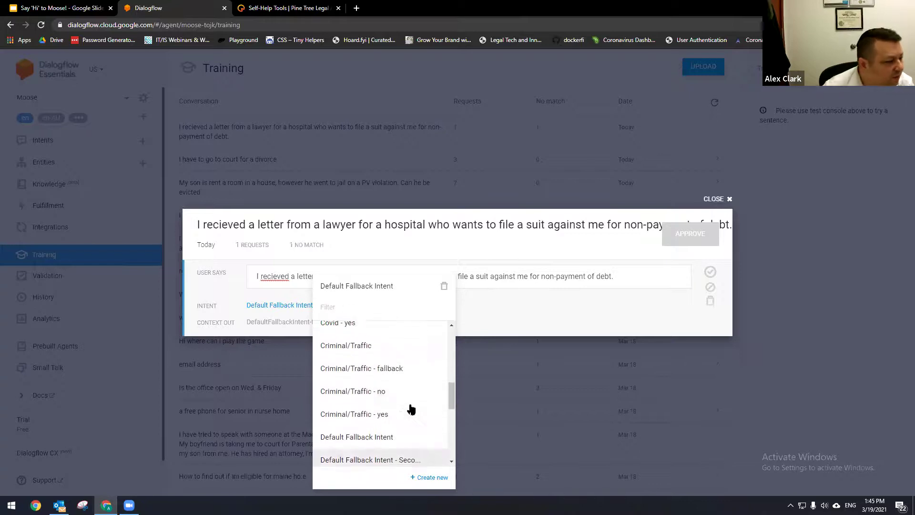
{"action": "scroll", "coordinate": [412, 408], "scroll_direction": "up", "scroll_amount": 3}
{"action": "scroll", "coordinate": [412, 407], "scroll_direction": "down", "scroll_amount": 2}
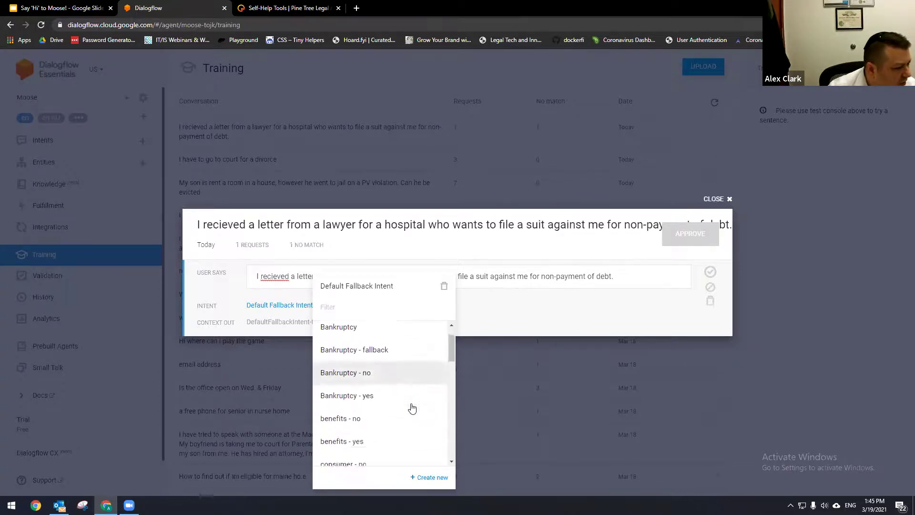
{"action": "scroll", "coordinate": [422, 411], "scroll_direction": "down", "scroll_amount": 8}
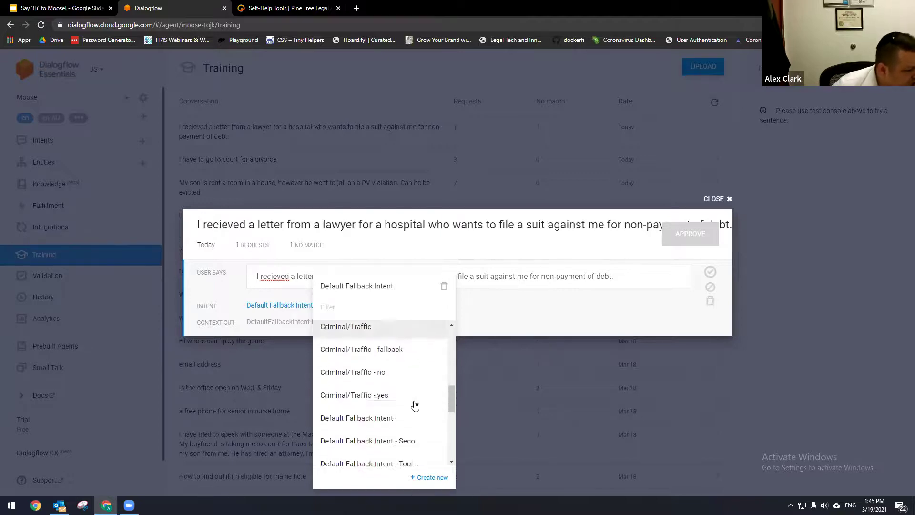
{"action": "scroll", "coordinate": [412, 405], "scroll_direction": "down", "scroll_amount": 5}
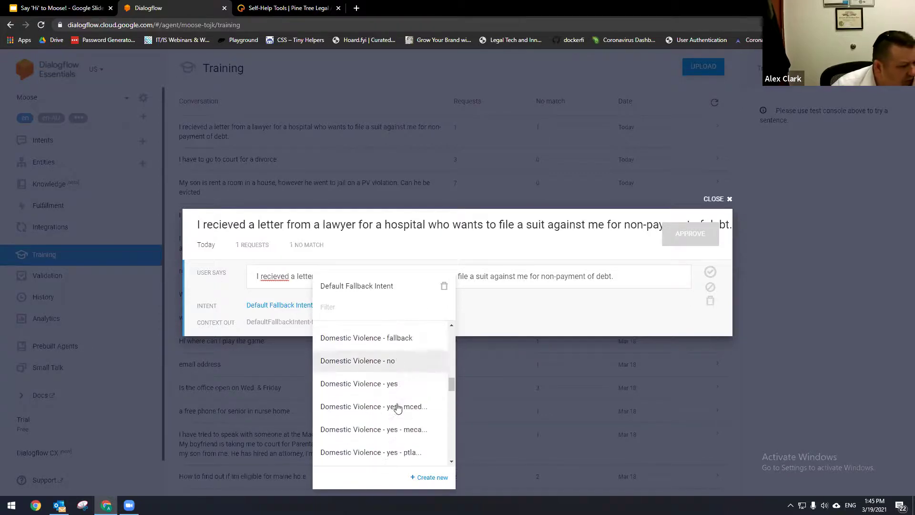
{"action": "scroll", "coordinate": [398, 406], "scroll_direction": "down", "scroll_amount": 6}
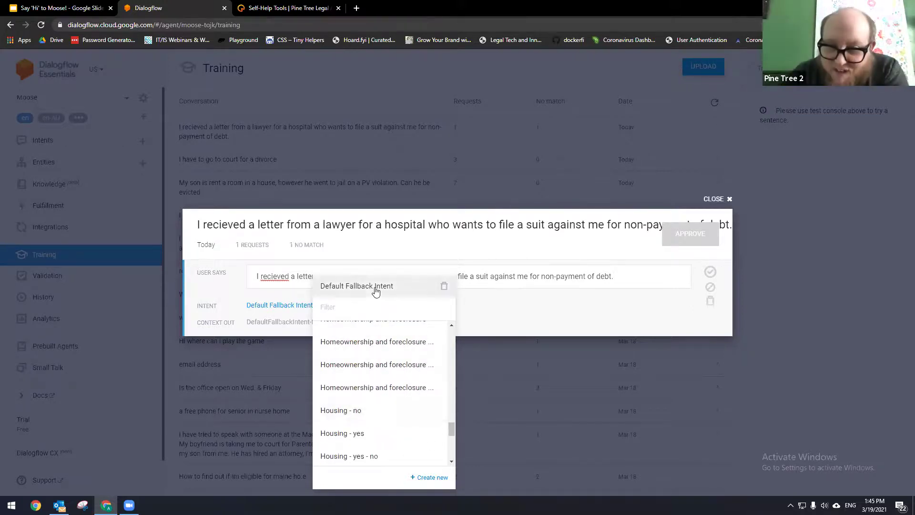
{"action": "scroll", "coordinate": [384, 424], "scroll_direction": "up", "scroll_amount": 10}
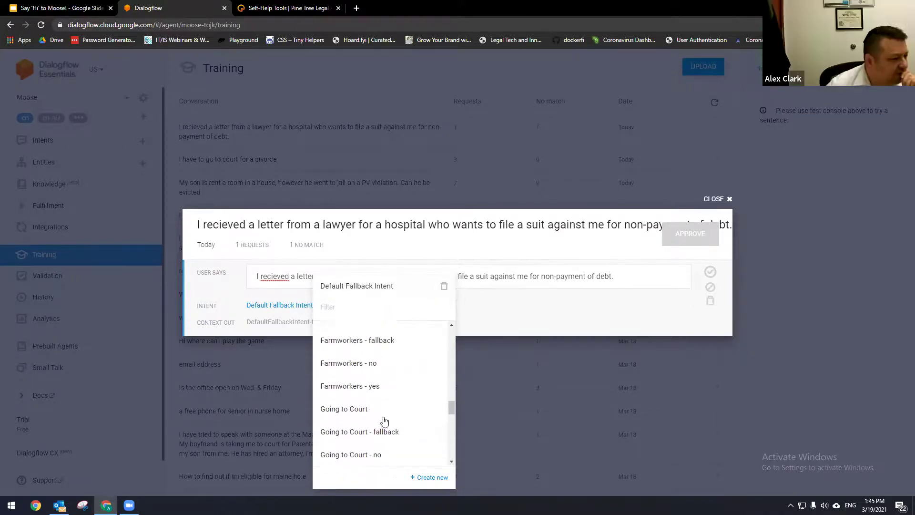
{"action": "scroll", "coordinate": [388, 418], "scroll_direction": "down", "scroll_amount": 15}
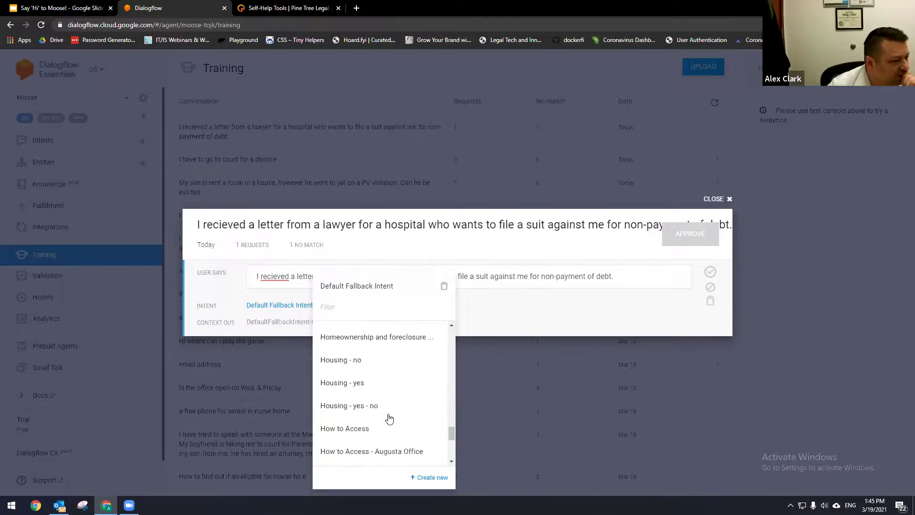
{"action": "scroll", "coordinate": [388, 418], "scroll_direction": "down", "scroll_amount": 3}
{"action": "scroll", "coordinate": [386, 413], "scroll_direction": "up", "scroll_amount": 3}
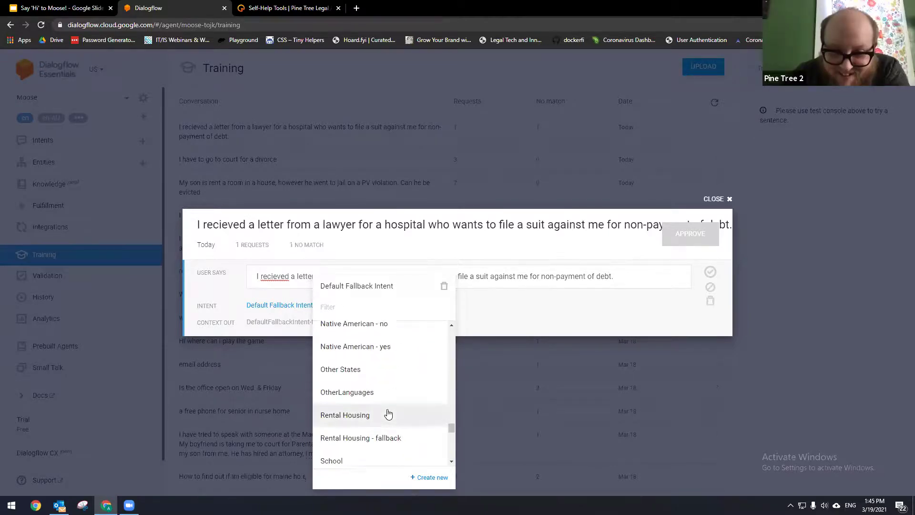
{"action": "scroll", "coordinate": [362, 381], "scroll_direction": "up", "scroll_amount": 1}
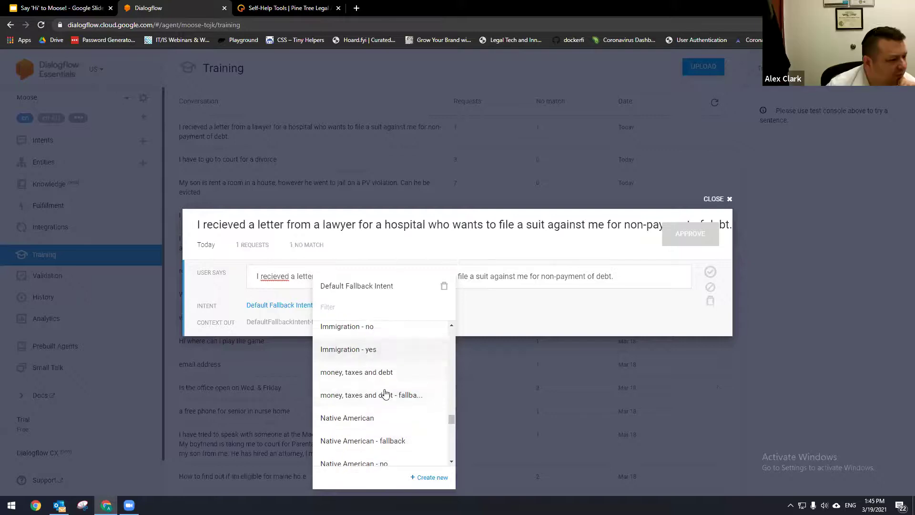
{"action": "left_click", "coordinate": [360, 373]}
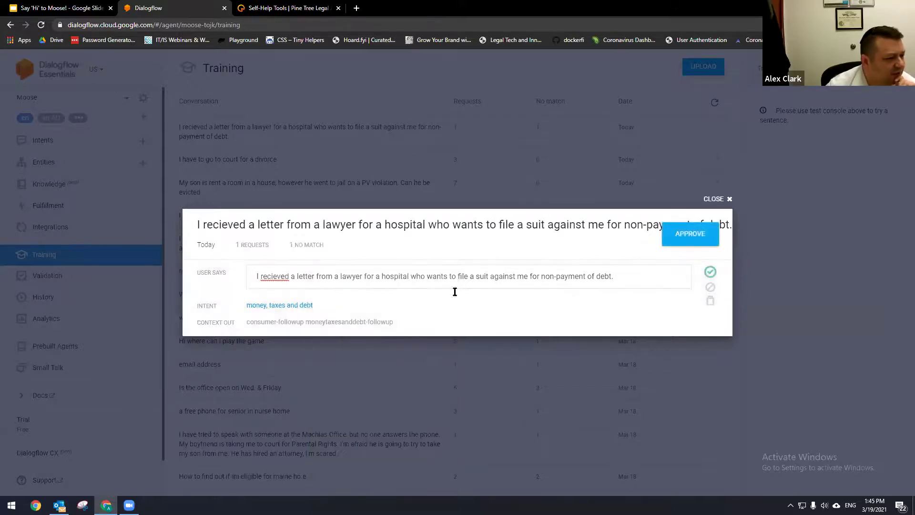
{"action": "left_click", "coordinate": [692, 233]}
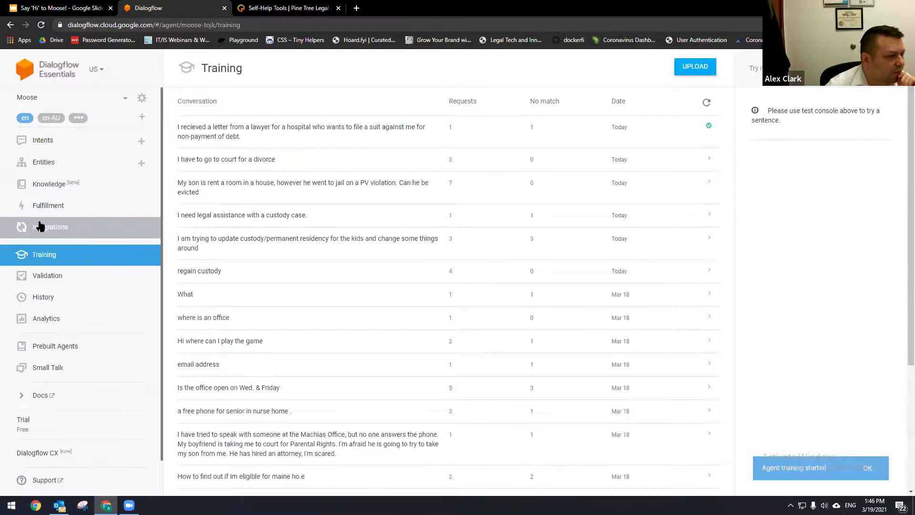
{"action": "left_click", "coordinate": [57, 141]}
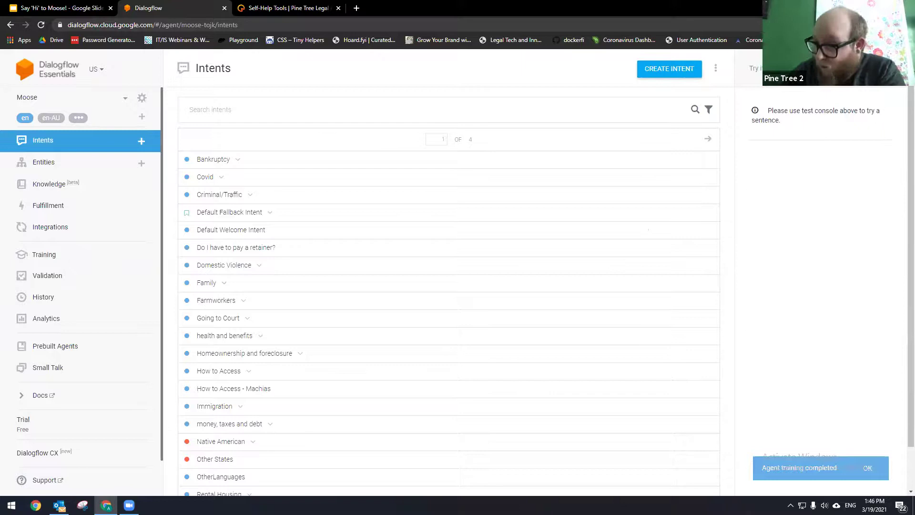
Open Bankruptcy briefly, then leave it without saving to get back to the intents list.
{"action": "left_click", "coordinate": [216, 163]}
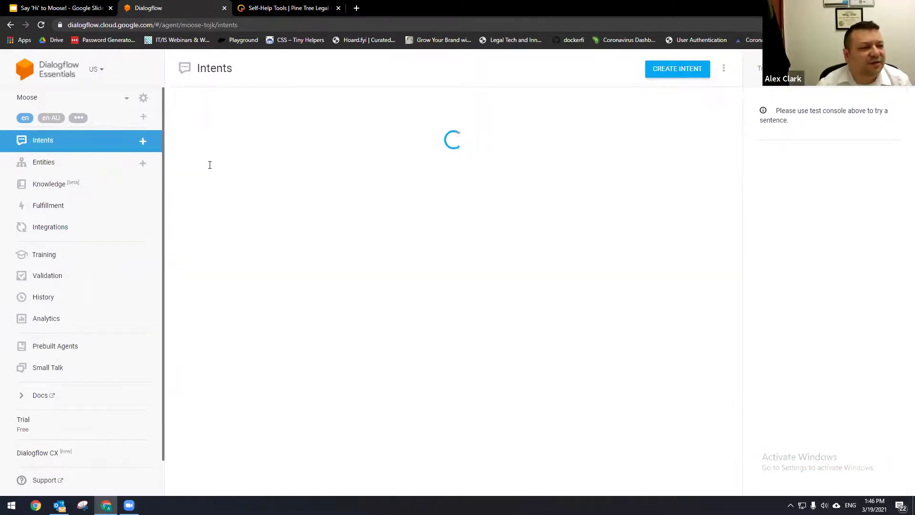
{"action": "scroll", "coordinate": [306, 241], "scroll_direction": "down", "scroll_amount": 3}
{"action": "left_click", "coordinate": [10, 24]}
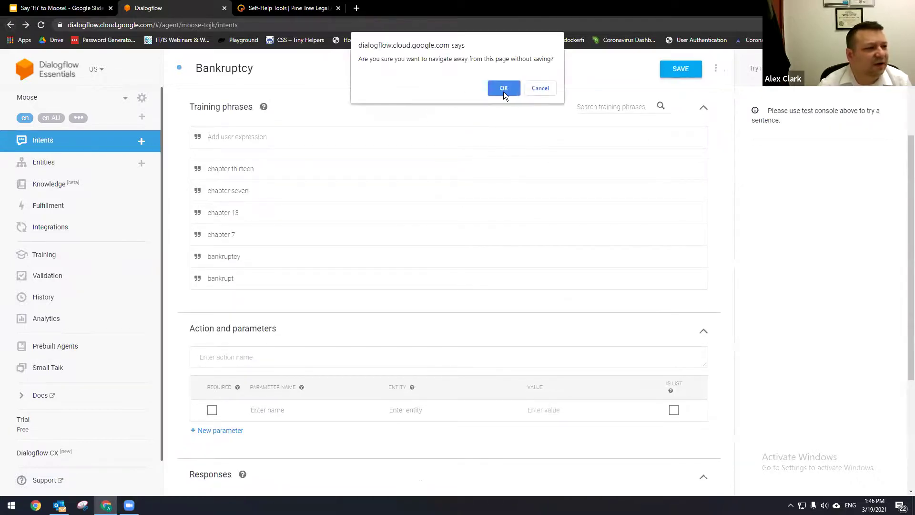
{"action": "left_click", "coordinate": [503, 89]}
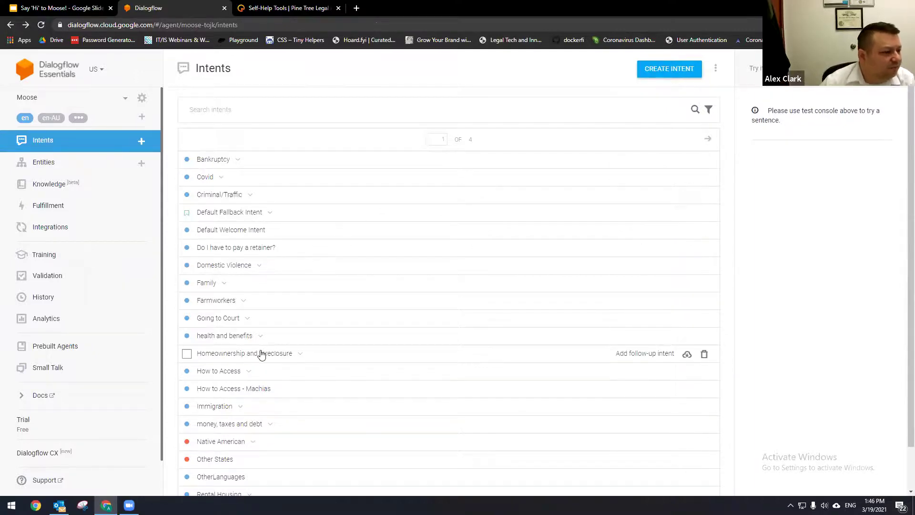
{"action": "left_click", "coordinate": [244, 301]}
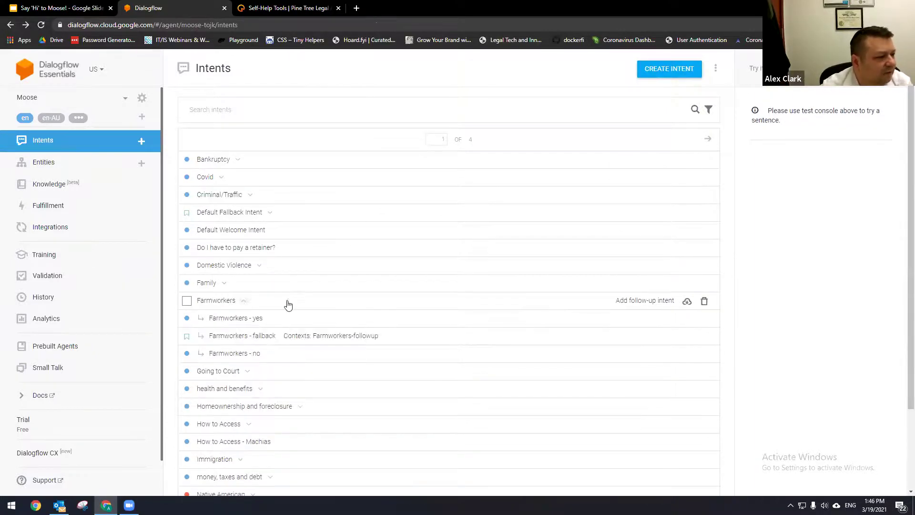
{"action": "scroll", "coordinate": [367, 286], "scroll_direction": "down", "scroll_amount": 1}
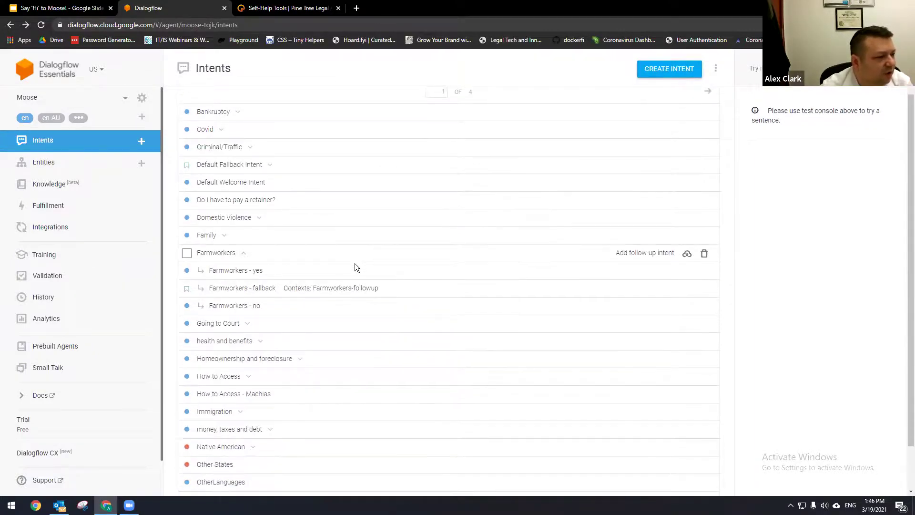
{"action": "left_click", "coordinate": [237, 275]}
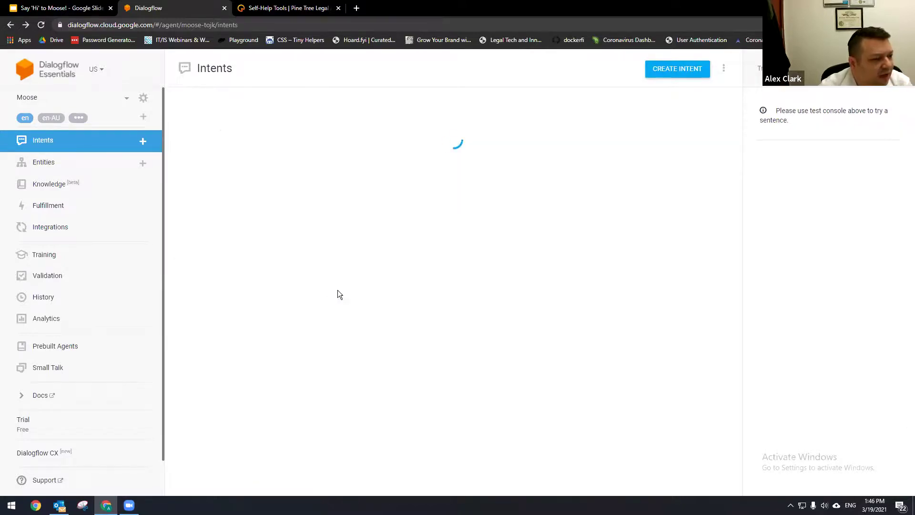
{"action": "scroll", "coordinate": [481, 304], "scroll_direction": "down", "scroll_amount": 15}
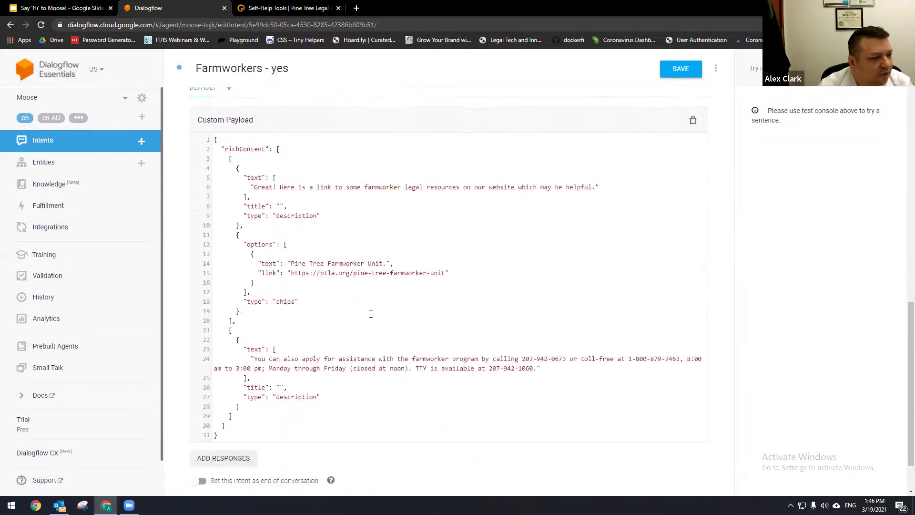
{"action": "scroll", "coordinate": [374, 314], "scroll_direction": "down", "scroll_amount": 1}
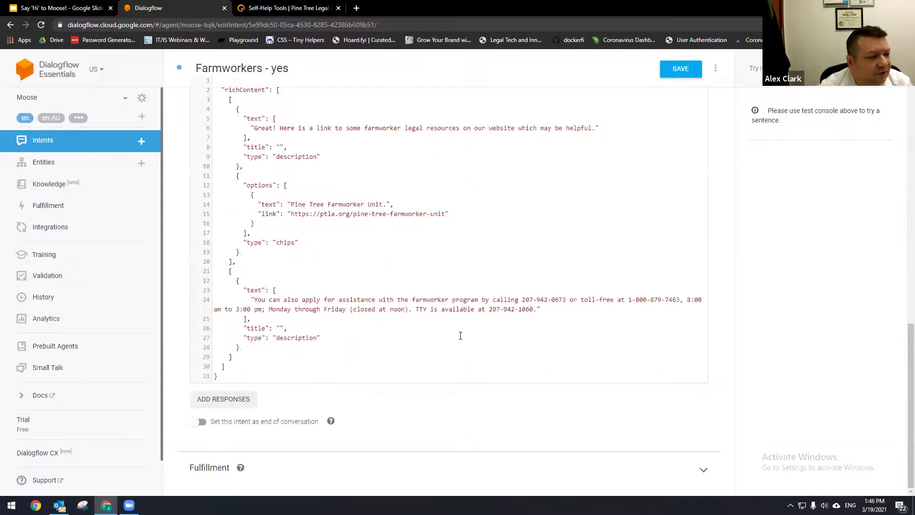
{"action": "scroll", "coordinate": [413, 381], "scroll_direction": "up", "scroll_amount": 1}
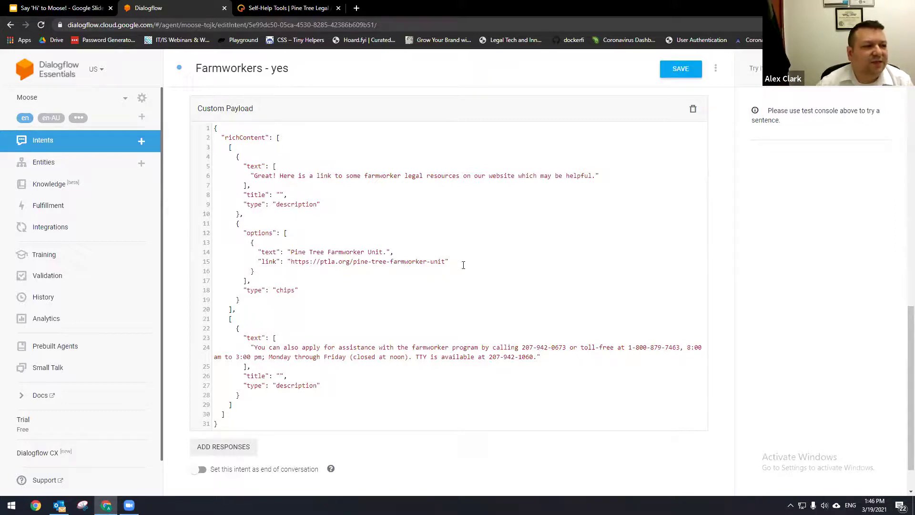
{"action": "left_click_drag", "start_coordinate": [452, 260], "coordinate": [258, 261]}
{"action": "left_click", "coordinate": [281, 262]}
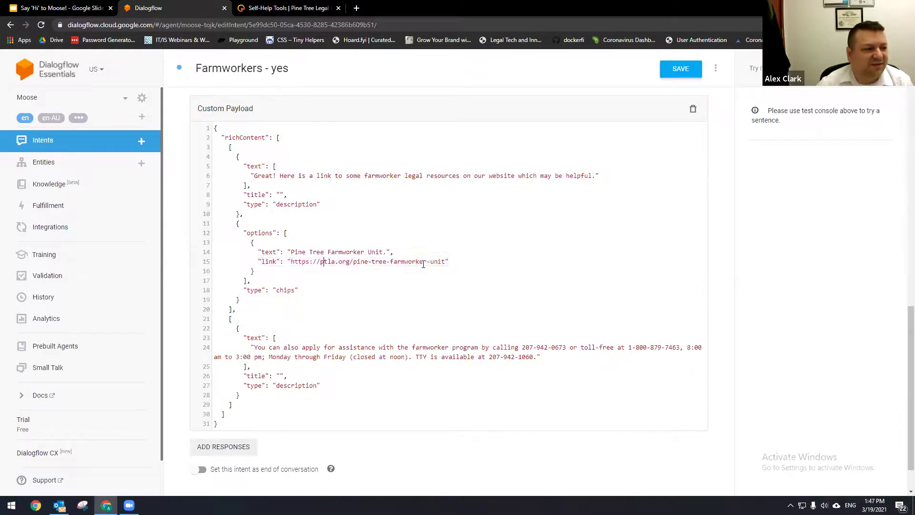
{"action": "left_click_drag", "start_coordinate": [444, 262], "coordinate": [290, 262]}
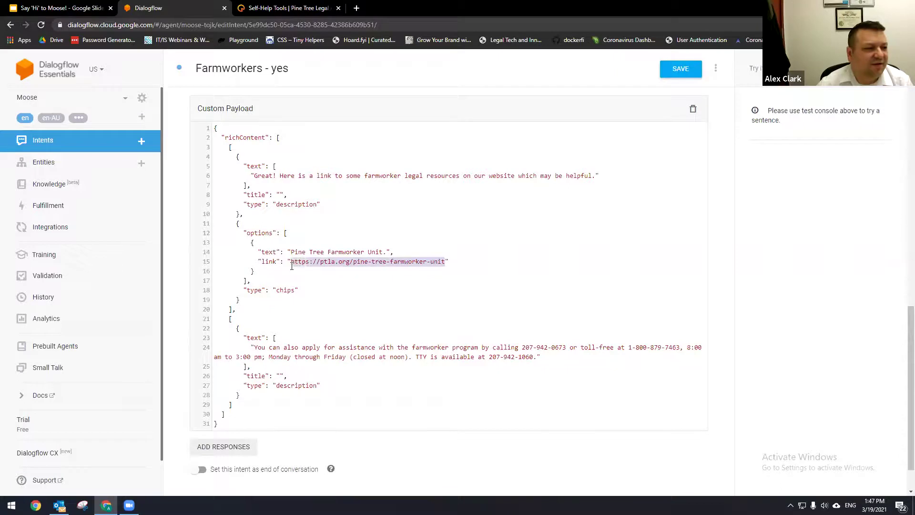
{"action": "left_click", "coordinate": [370, 251]}
{"action": "left_click_drag", "start_coordinate": [384, 252], "coordinate": [291, 251]}
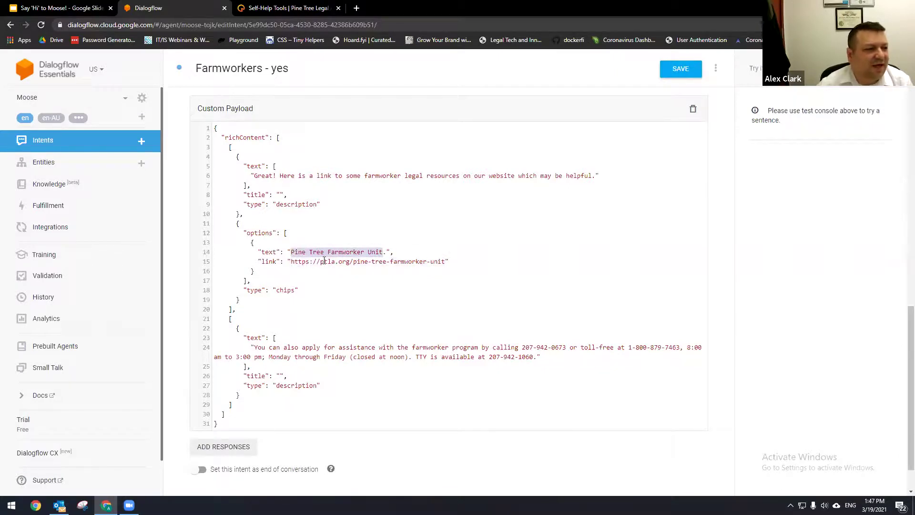
{"action": "left_click", "coordinate": [357, 169]}
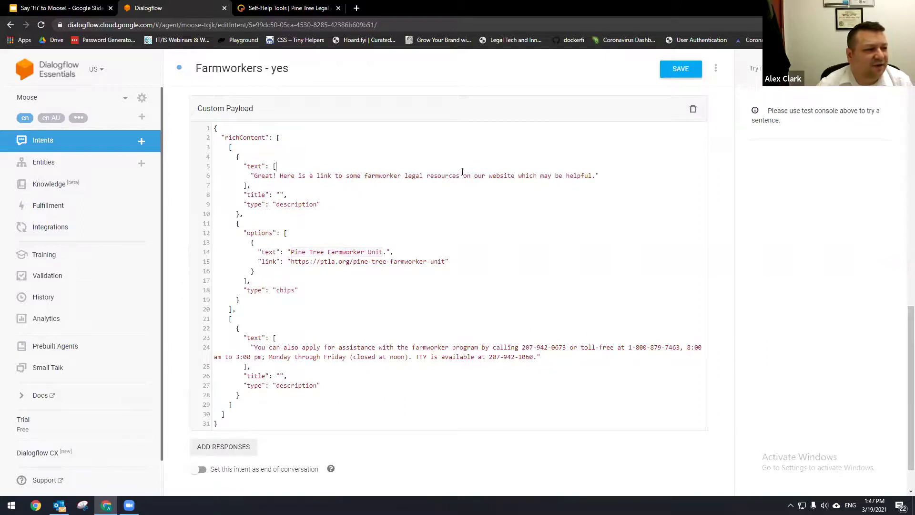
{"action": "left_click_drag", "start_coordinate": [603, 175], "coordinate": [247, 176]}
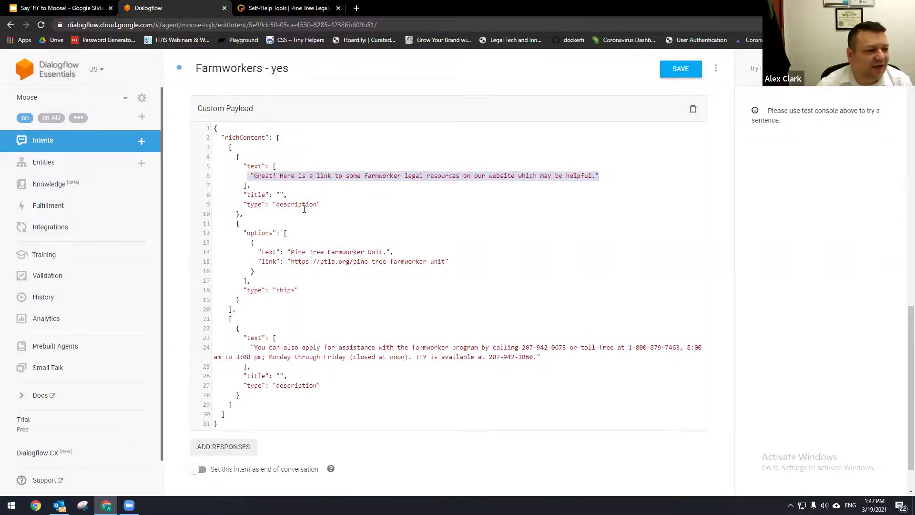
{"action": "left_click_drag", "start_coordinate": [538, 357], "coordinate": [257, 347]}
Deselect the assistance sentence and return to the Moose agent's full intents list.
{"action": "key", "text": "Left"}
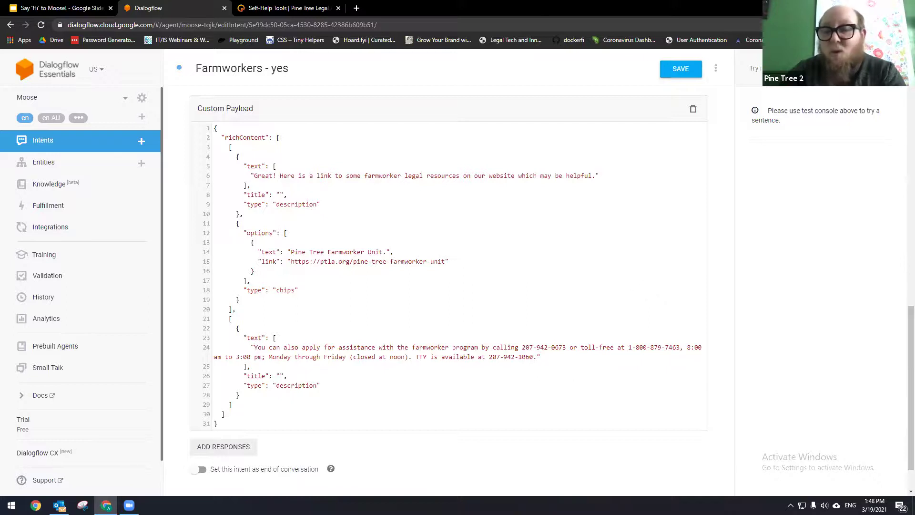
{"action": "left_click", "coordinate": [54, 140]}
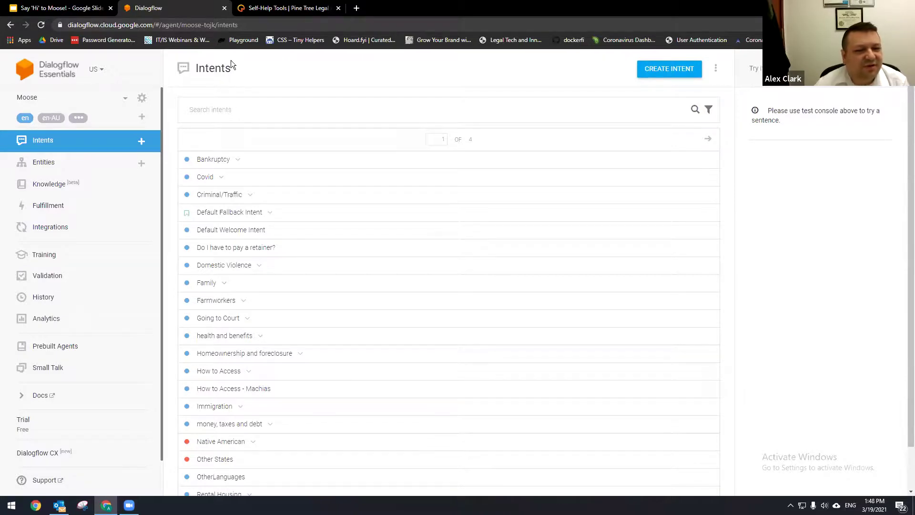
In a new Chrome tab, enter the site name and open the Chatbot Demo Page suggestion.
{"action": "left_click", "coordinate": [355, 8]}
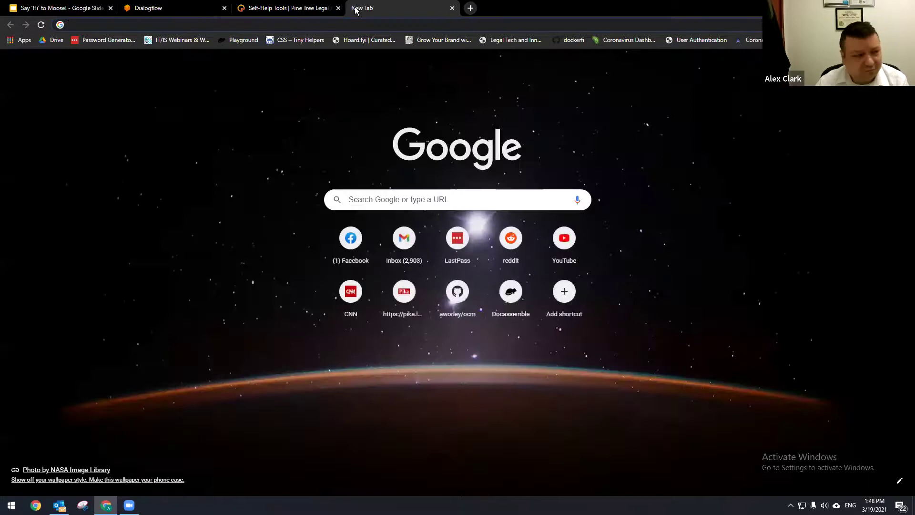
{"action": "type", "text": "id"}
{"action": "key", "text": "BackSpace"}
{"action": "key", "text": "BackSpace"}
{"action": "key", "text": "BackSpace"}
{"action": "type", "text": "ams"}
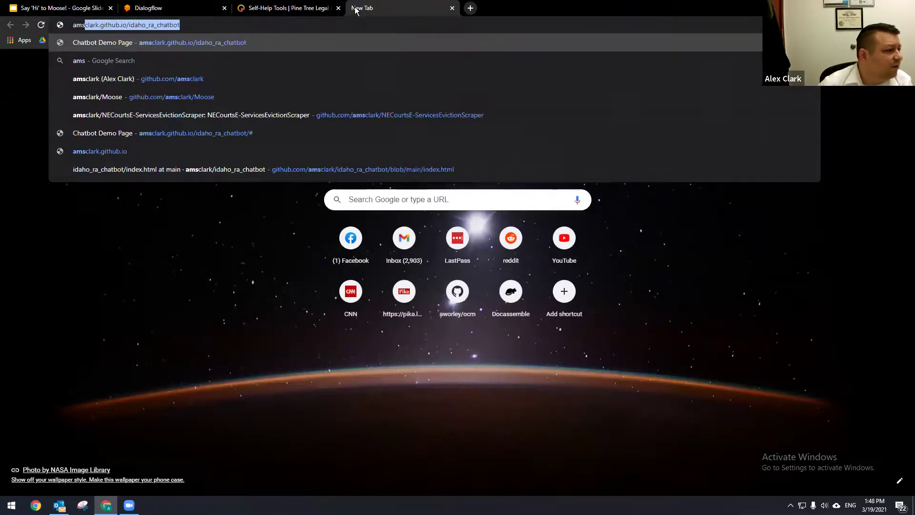
{"action": "left_click", "coordinate": [281, 137]}
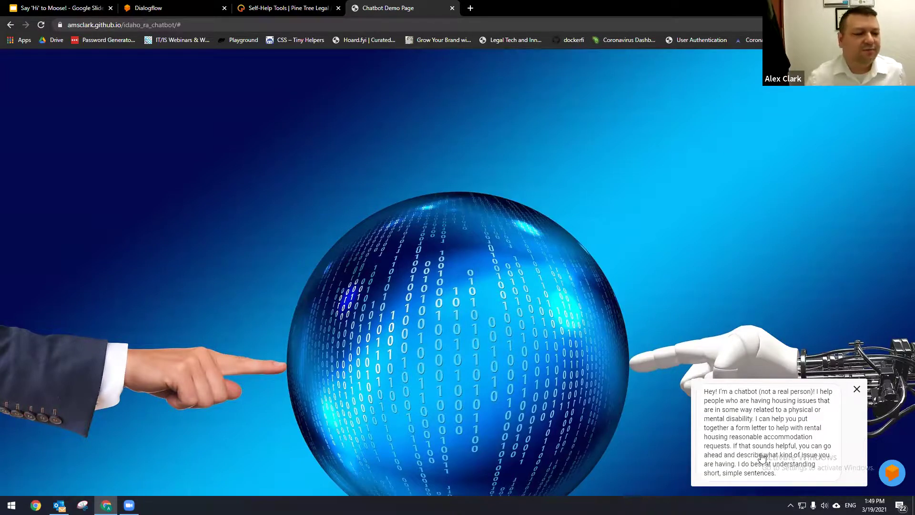
Tell the housing chatbot 'i can't get up the stairs anymore'.
{"action": "left_click", "coordinate": [760, 456]}
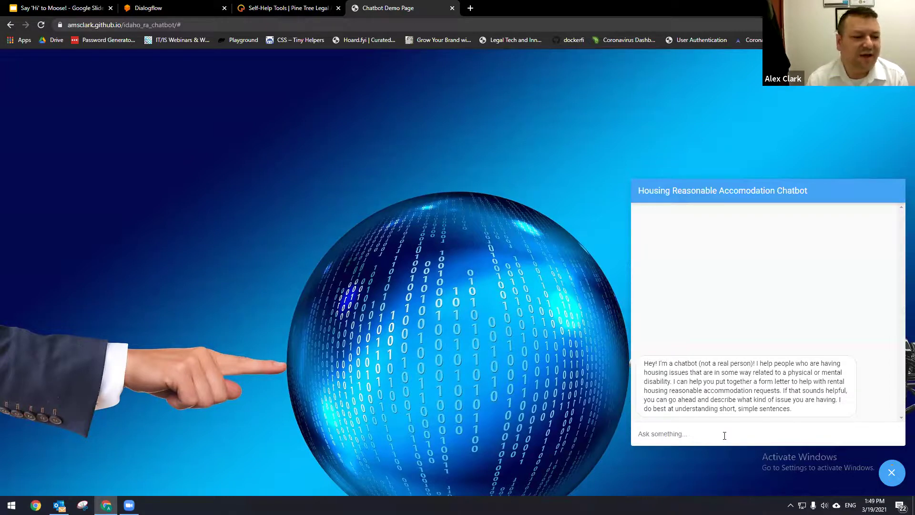
{"action": "type", "text": "i ca"}
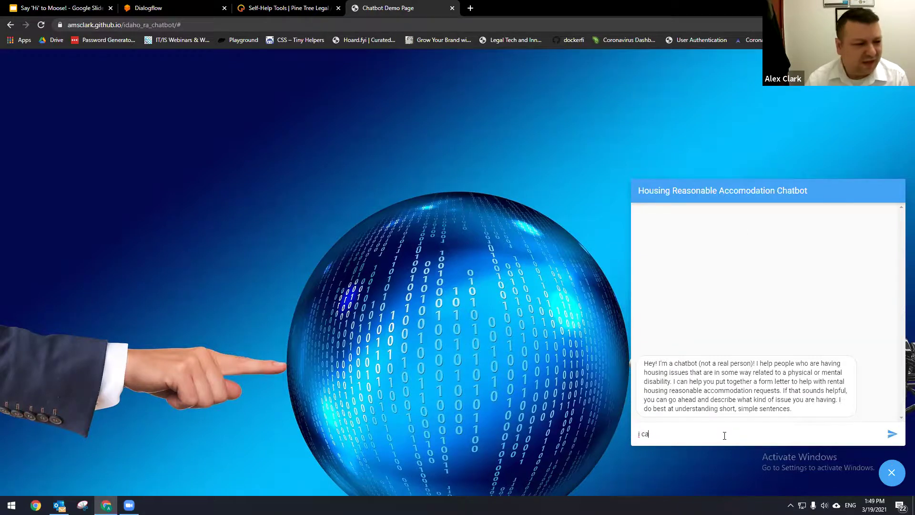
{"action": "type", "text": "n't get up the stairs anymore"}
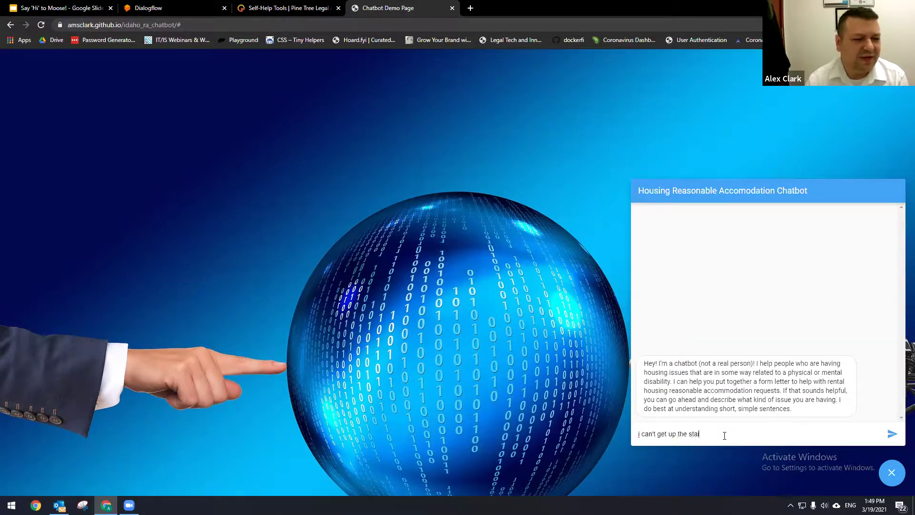
{"action": "key", "text": "Return"}
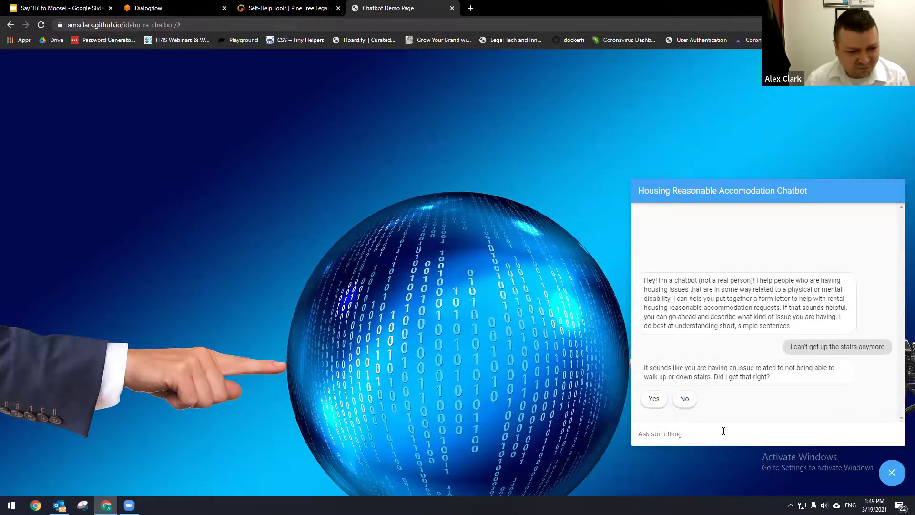
Answer the screening questions (renting, impairment, landlord may own 4+ properties, letter obtainable) and start the form.
{"action": "left_click", "coordinate": [654, 399]}
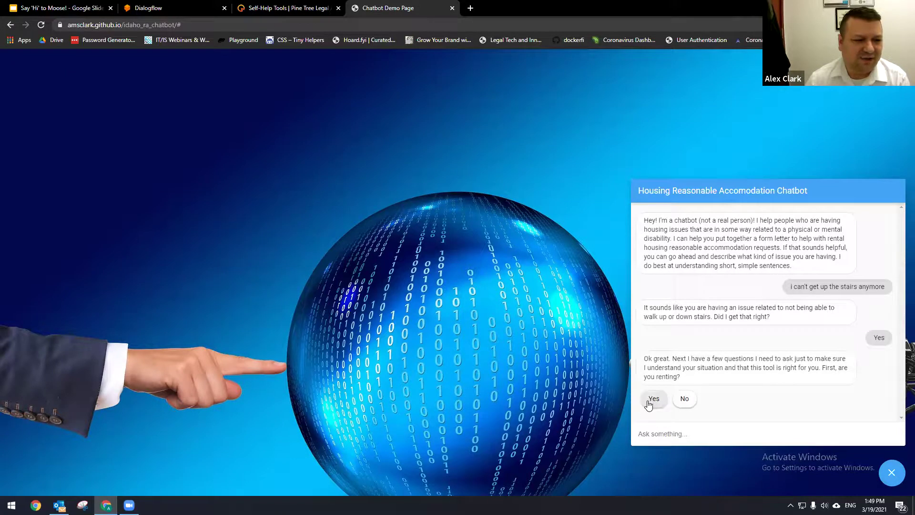
{"action": "left_click", "coordinate": [654, 399]}
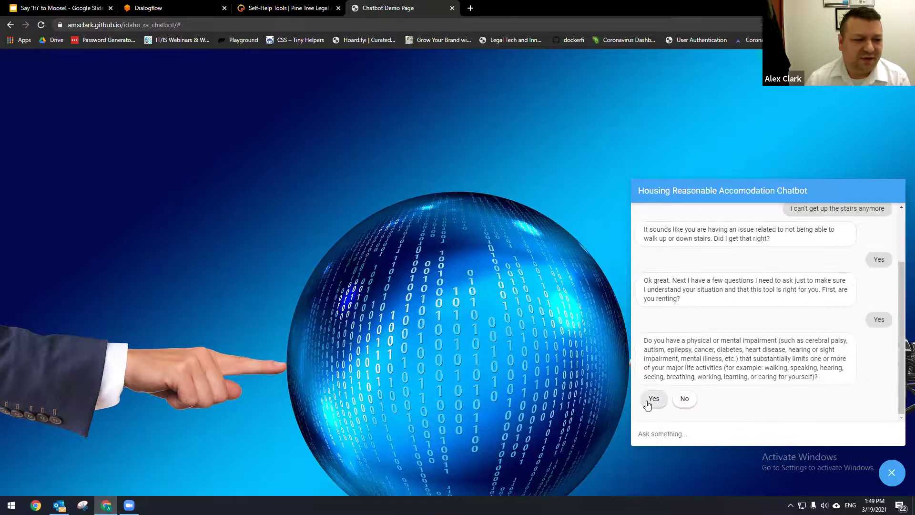
{"action": "left_click", "coordinate": [649, 401]}
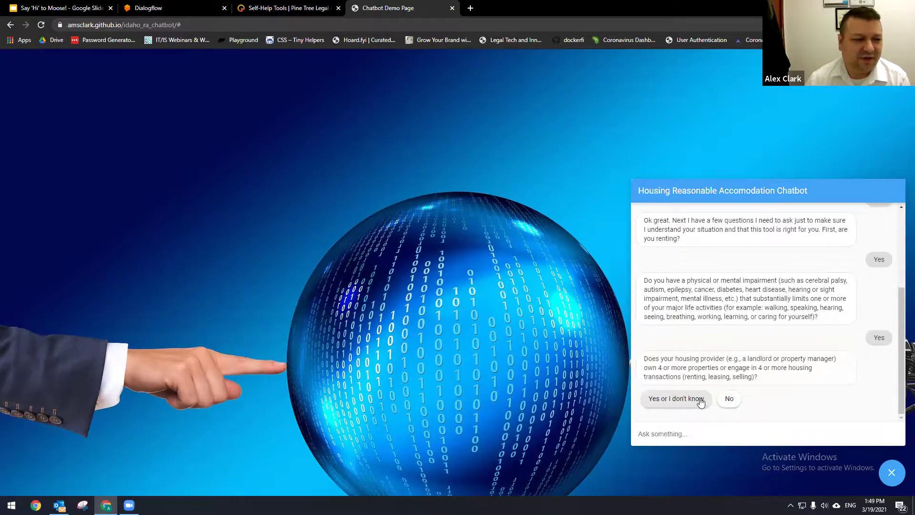
{"action": "left_click", "coordinate": [672, 401]}
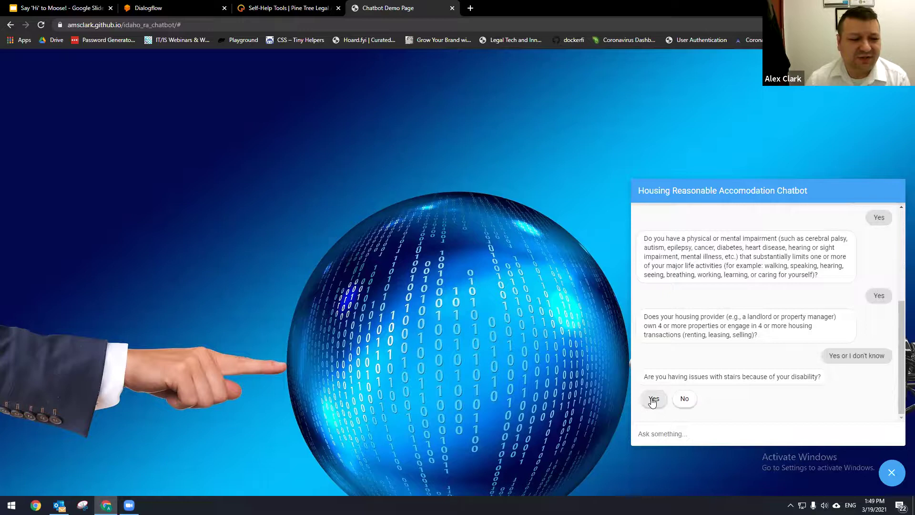
{"action": "left_click", "coordinate": [653, 399]}
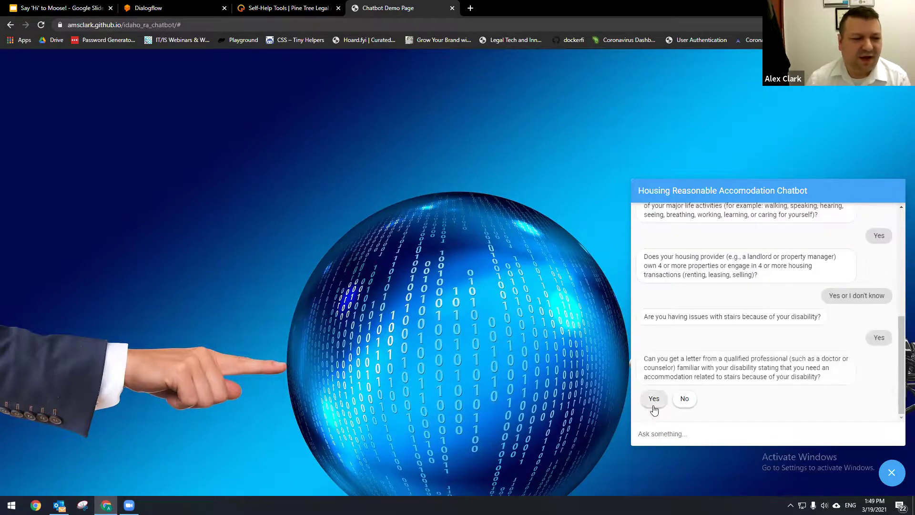
{"action": "left_click", "coordinate": [653, 403]}
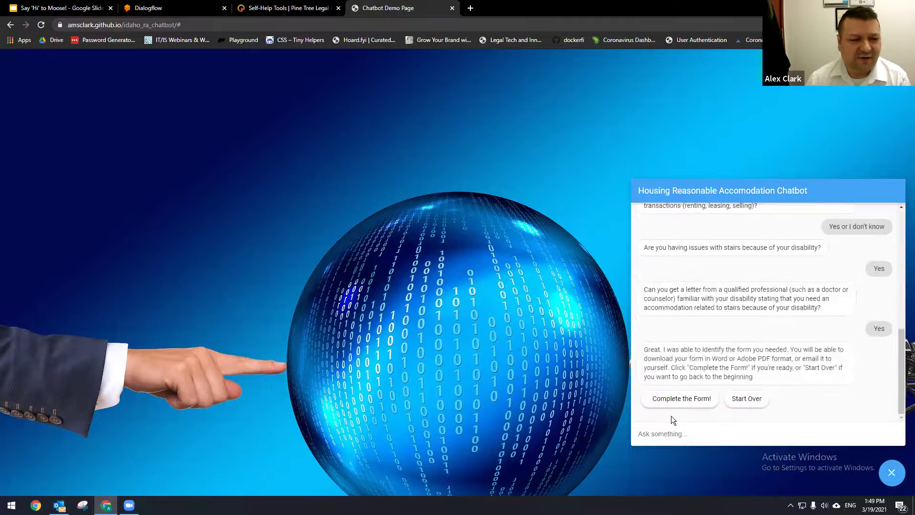
{"action": "left_click", "coordinate": [668, 403]}
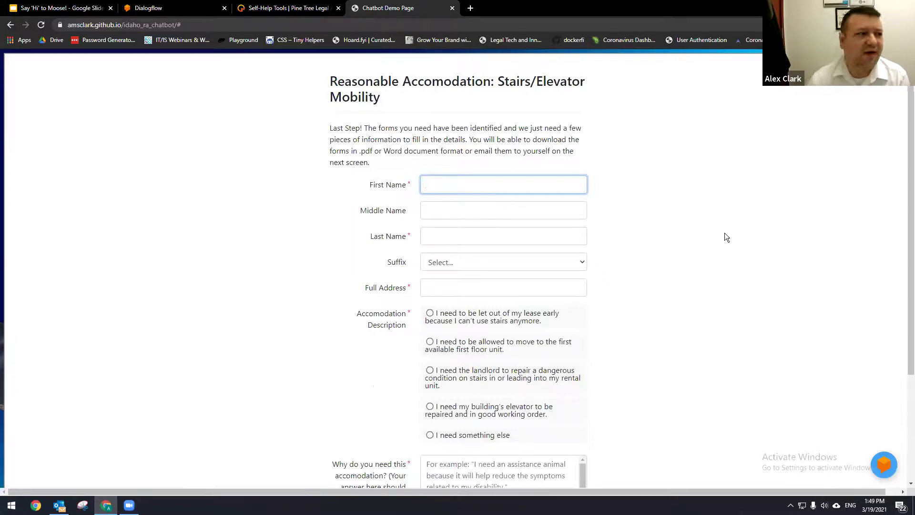
Fill in the tenant's first name, last name and full street address on the form.
{"action": "type", "text": "alex"}
{"action": "key", "text": "Tab"}
{"action": "key", "text": "Tab"}
{"action": "type", "text": "clark"}
{"action": "left_click", "coordinate": [502, 286]}
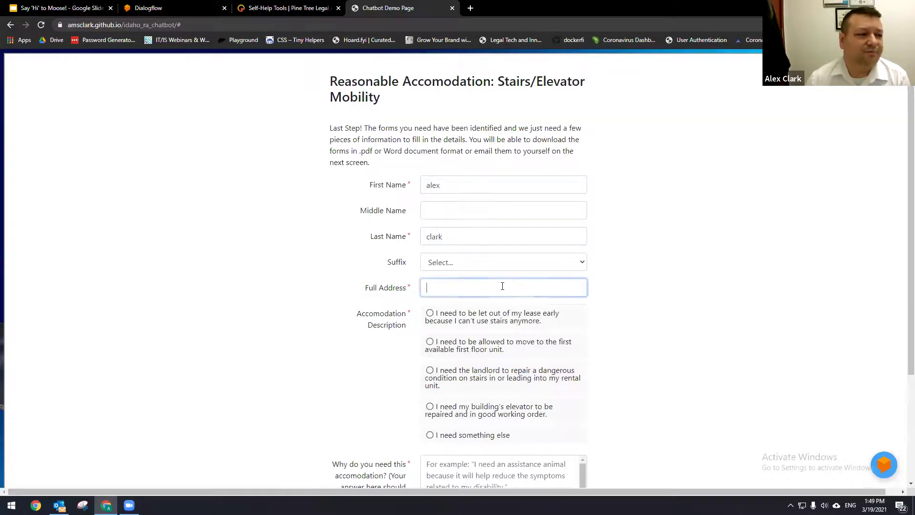
{"action": "type", "text": "123"}
{"action": "left_click_drag", "start_coordinate": [456, 94], "coordinate": [501, 77]}
{"action": "left_click", "coordinate": [488, 87]}
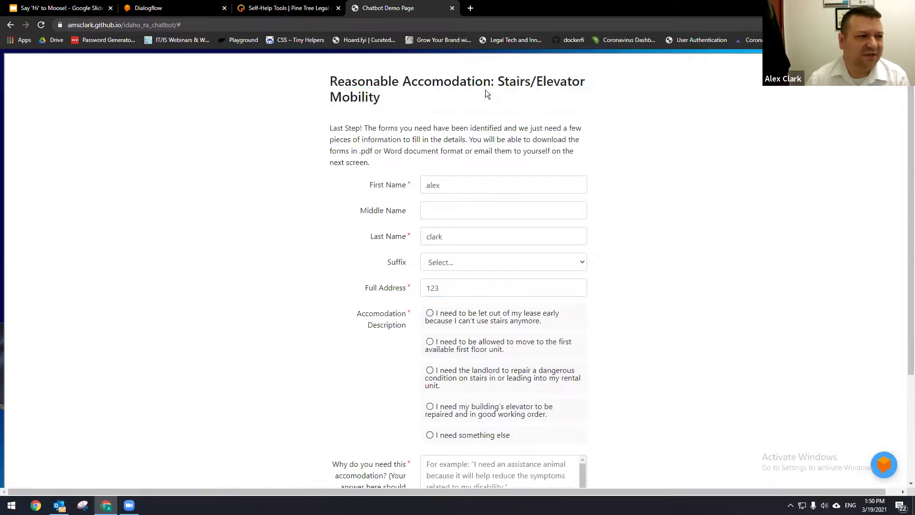
{"action": "left_click", "coordinate": [541, 289]}
{"action": "type", "text": "fake street"}
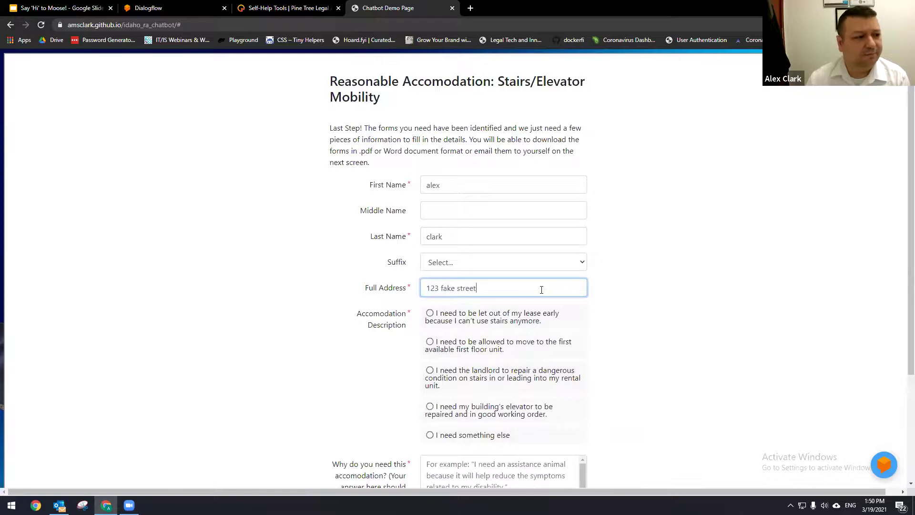
Choose elevator repair, give the reason 'I can't get up the stairs because of my knees.' and submit.
{"action": "scroll", "coordinate": [678, 282], "scroll_direction": "down", "scroll_amount": 1}
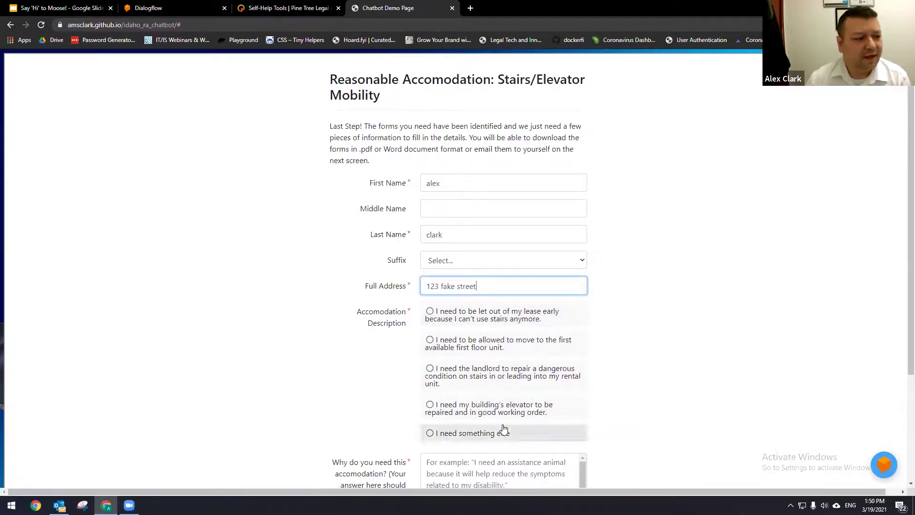
{"action": "left_click", "coordinate": [505, 409]}
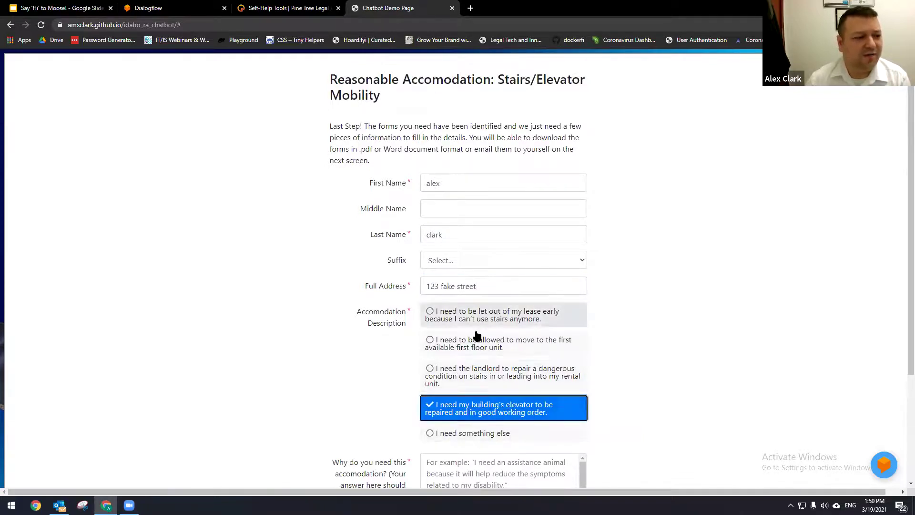
{"action": "scroll", "coordinate": [524, 334], "scroll_direction": "down", "scroll_amount": 3}
{"action": "left_click", "coordinate": [476, 290]}
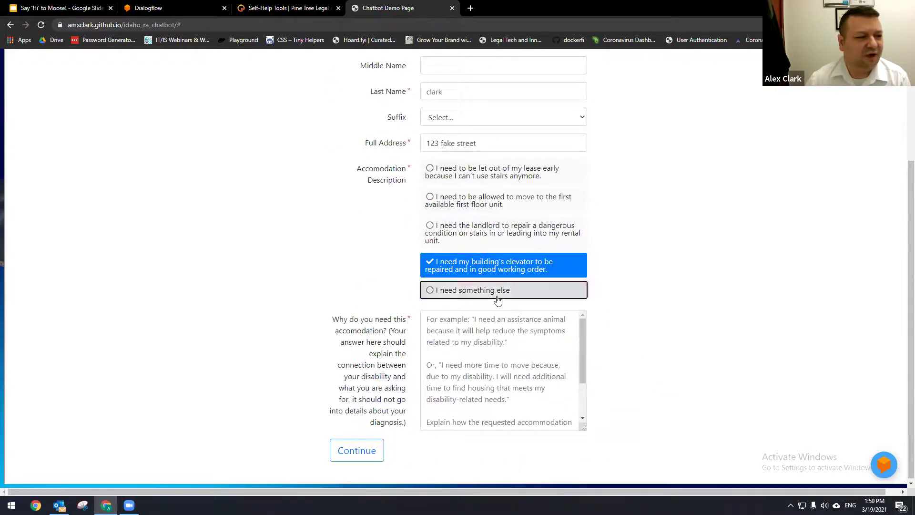
{"action": "left_click", "coordinate": [468, 353]}
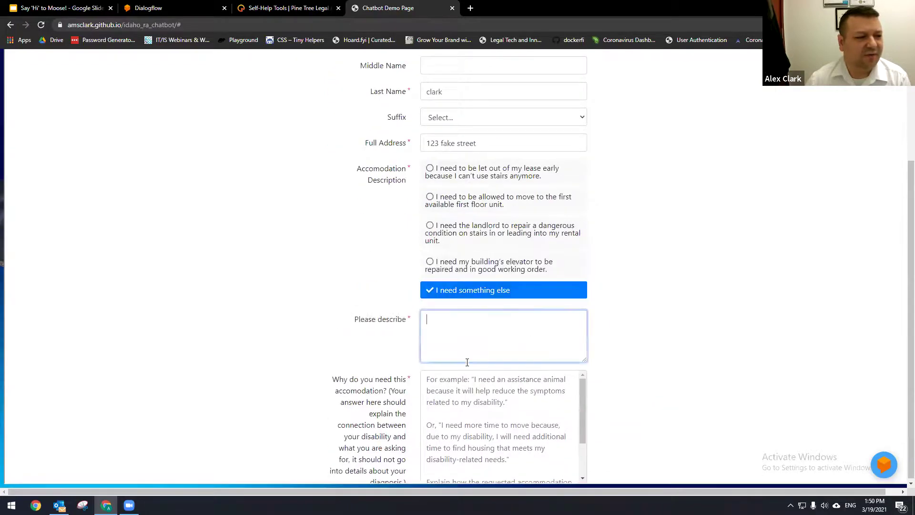
{"action": "left_click", "coordinate": [467, 267]}
{"action": "left_click", "coordinate": [507, 324]}
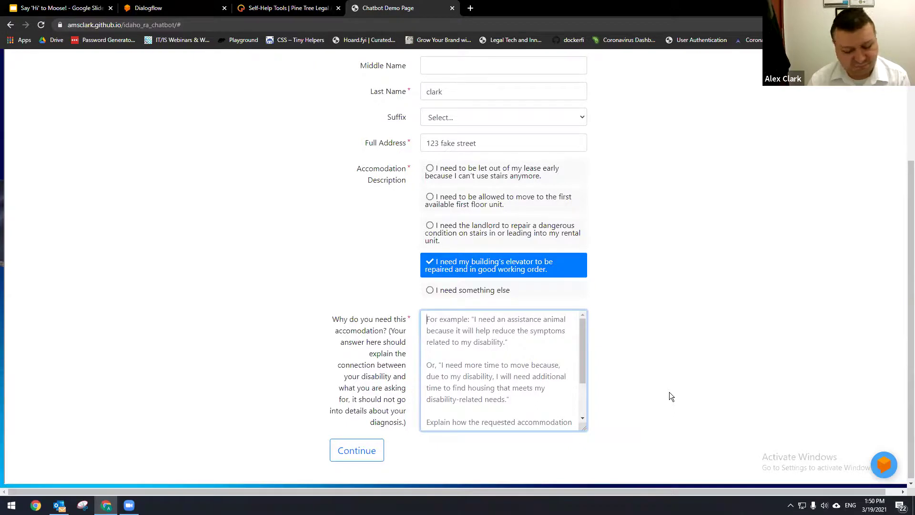
{"action": "type", "text": "I can't get up the"}
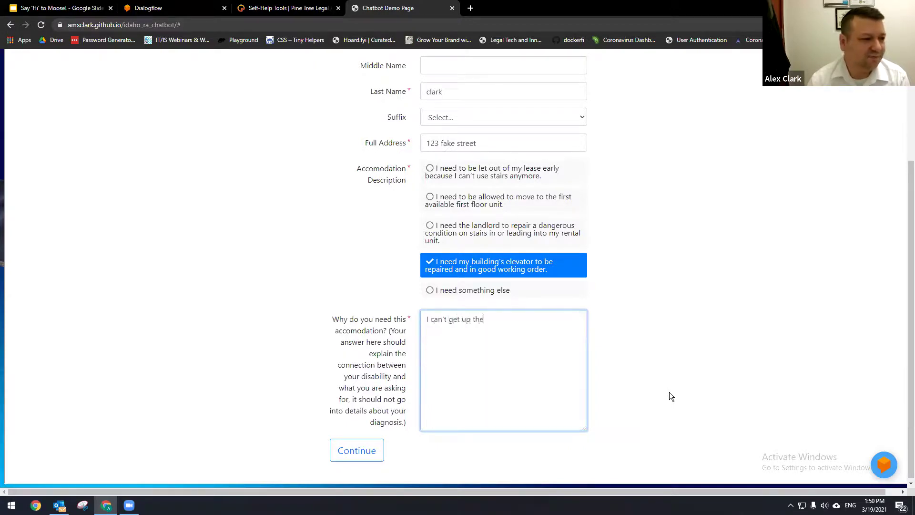
{"action": "type", "text": " stairs because of my knees."}
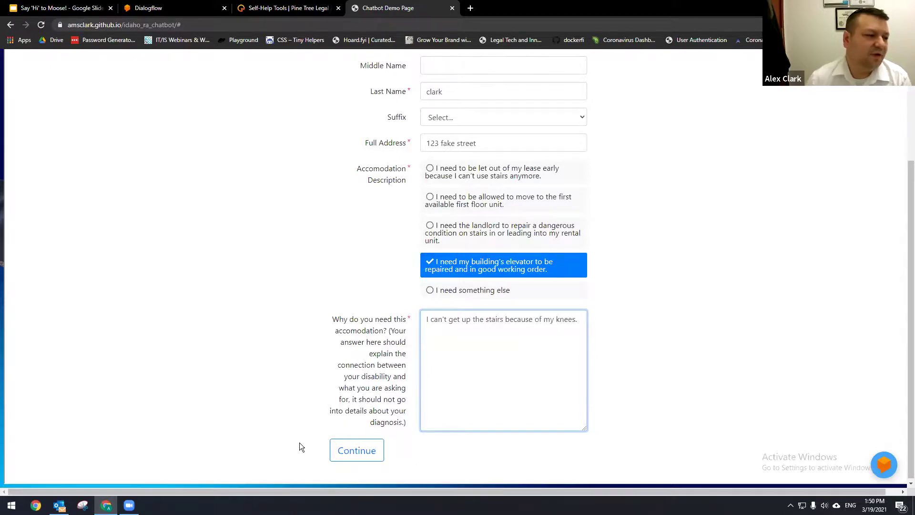
{"action": "left_click", "coordinate": [356, 449]}
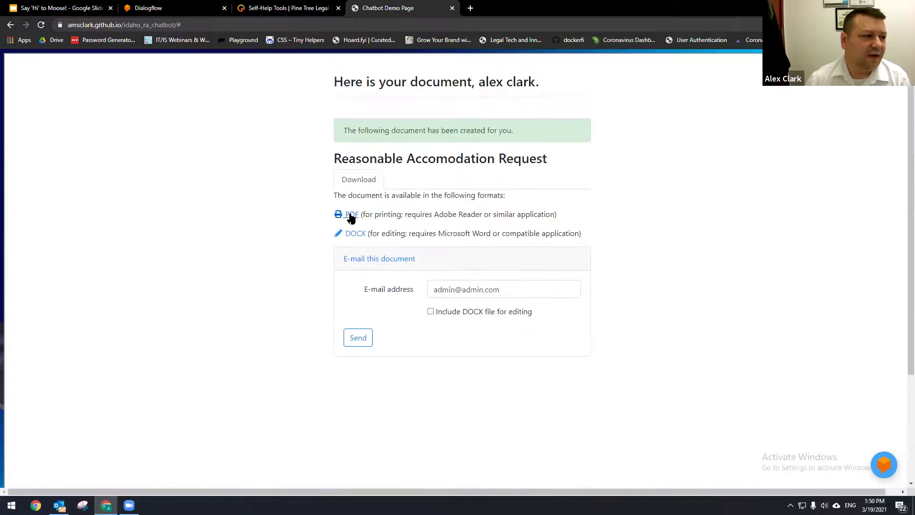
Open letter.pdf, scroll to the accommodation request and proof-of-need pages, then go to Pine Tree Legal.
{"action": "left_click", "coordinate": [351, 216]}
{"action": "scroll", "coordinate": [580, 336], "scroll_direction": "down", "scroll_amount": 20}
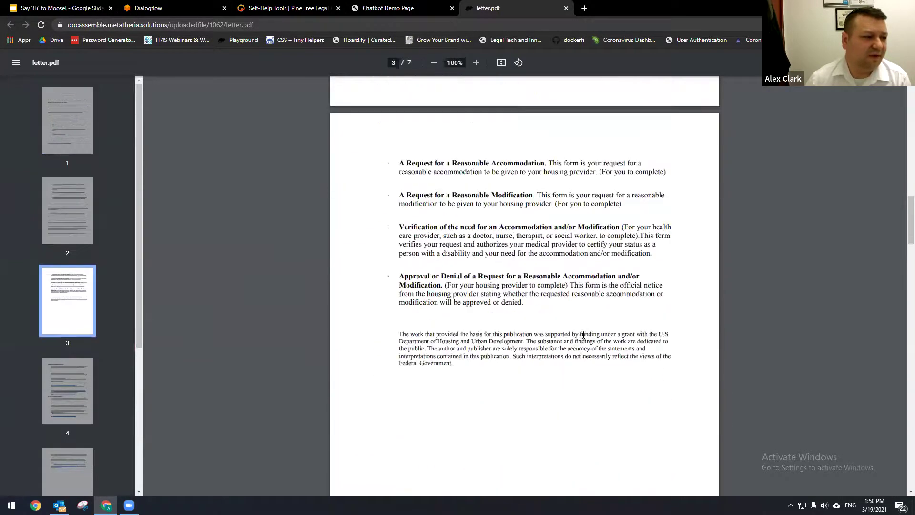
{"action": "scroll", "coordinate": [583, 335], "scroll_direction": "down", "scroll_amount": 11}
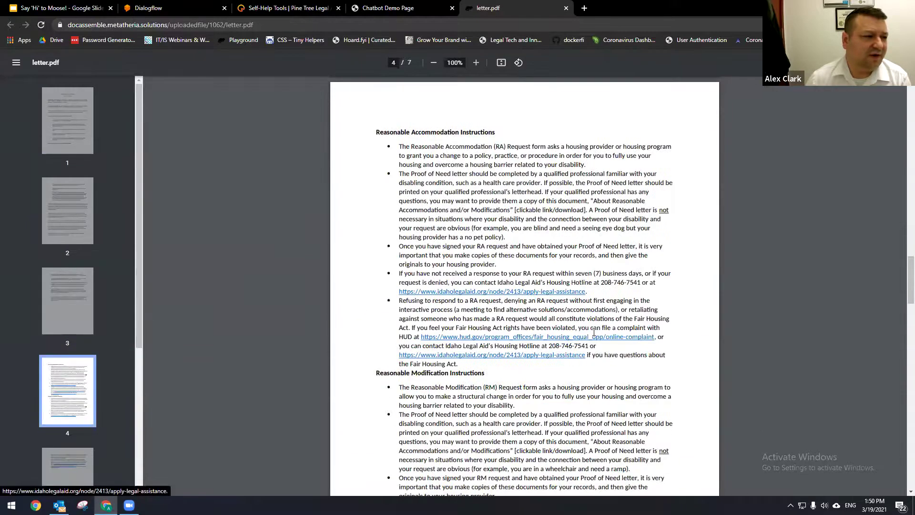
{"action": "scroll", "coordinate": [594, 332], "scroll_direction": "down", "scroll_amount": 20}
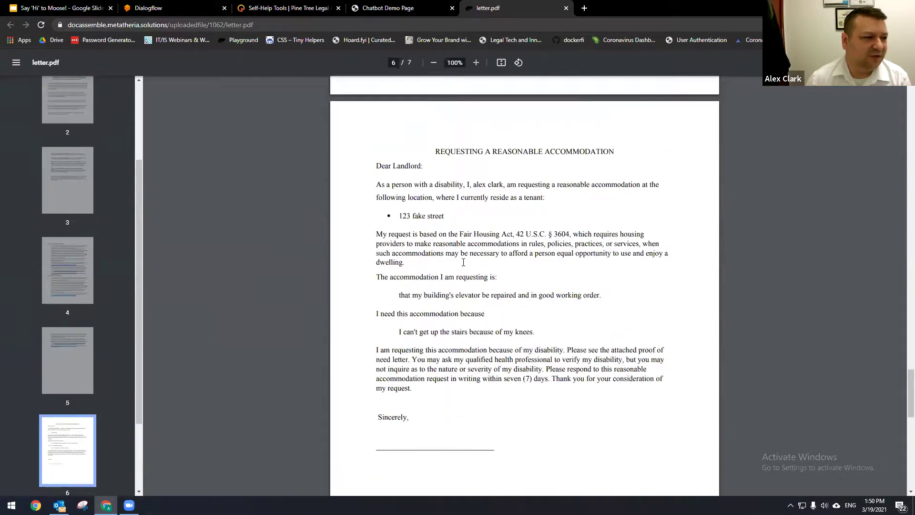
{"action": "left_click", "coordinate": [483, 187]}
{"action": "key", "text": "Tab"}
{"action": "left_click", "coordinate": [653, 303]}
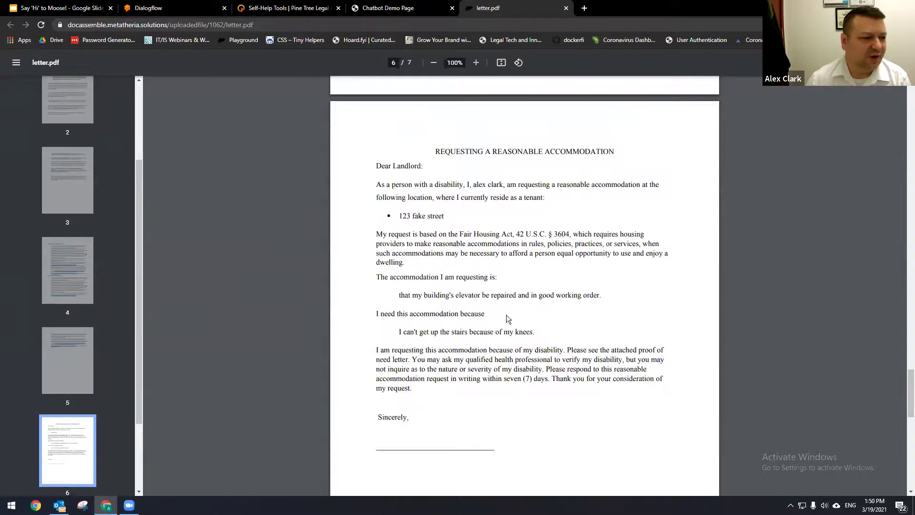
{"action": "scroll", "coordinate": [653, 305], "scroll_direction": "down", "scroll_amount": 1}
{"action": "scroll", "coordinate": [654, 305], "scroll_direction": "down", "scroll_amount": 9}
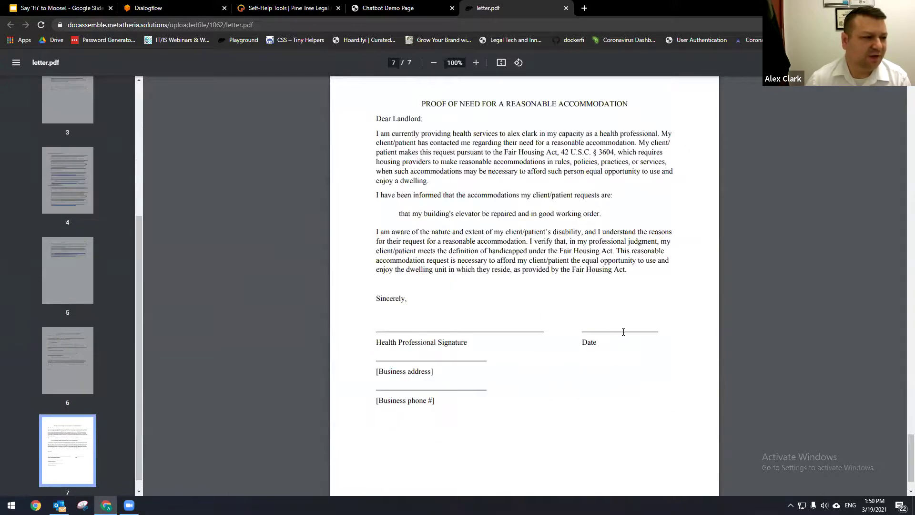
{"action": "scroll", "coordinate": [545, 292], "scroll_direction": "up", "scroll_amount": 8}
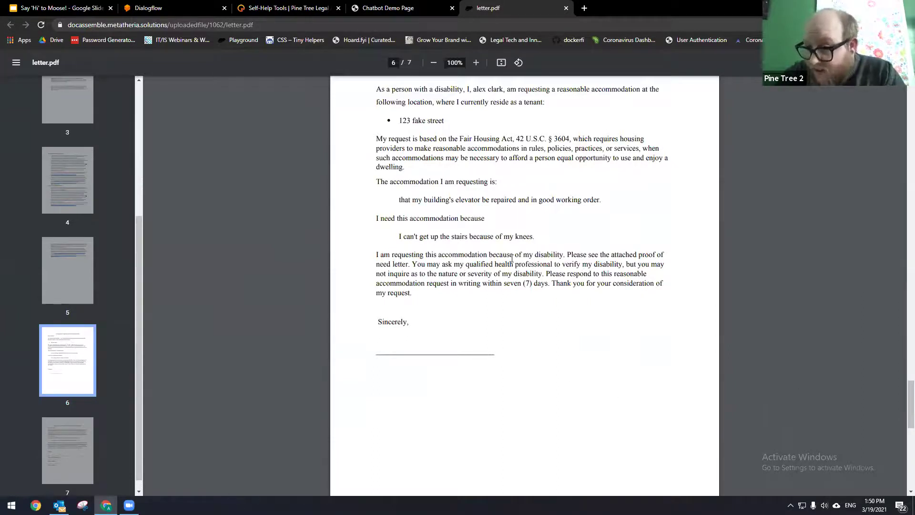
{"action": "left_click", "coordinate": [286, 8]}
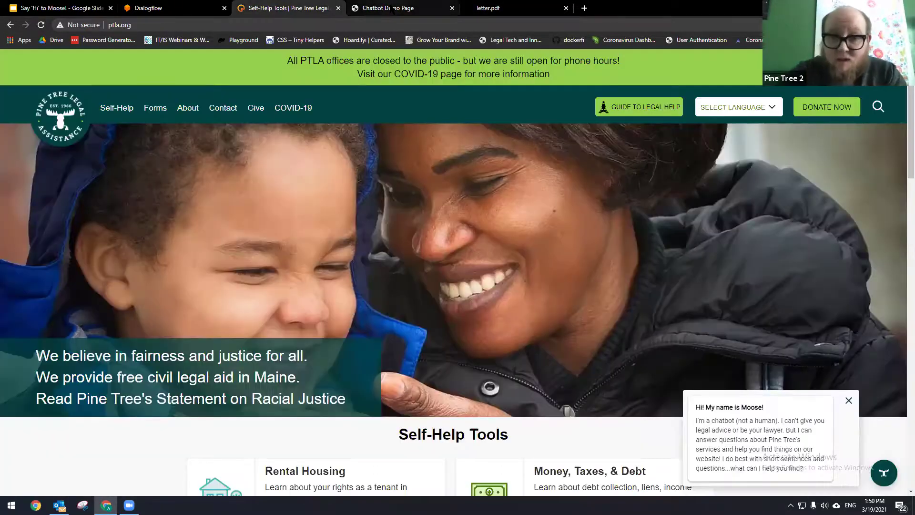
Switch back to the Dialogflow tab with the Moose agent's Intents list.
{"action": "left_click", "coordinate": [193, 11]}
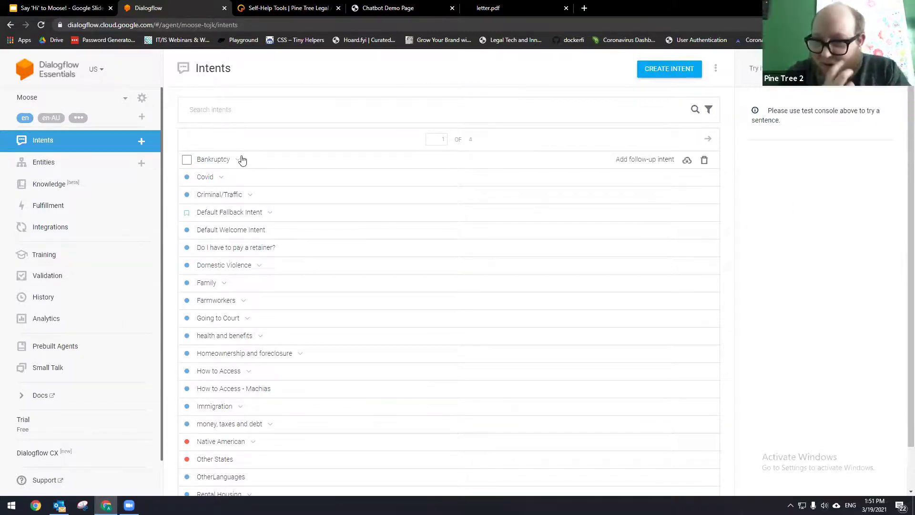
Check the agent list and Moose's extra English locales, then open its Languages settings.
{"action": "left_click", "coordinate": [126, 98]}
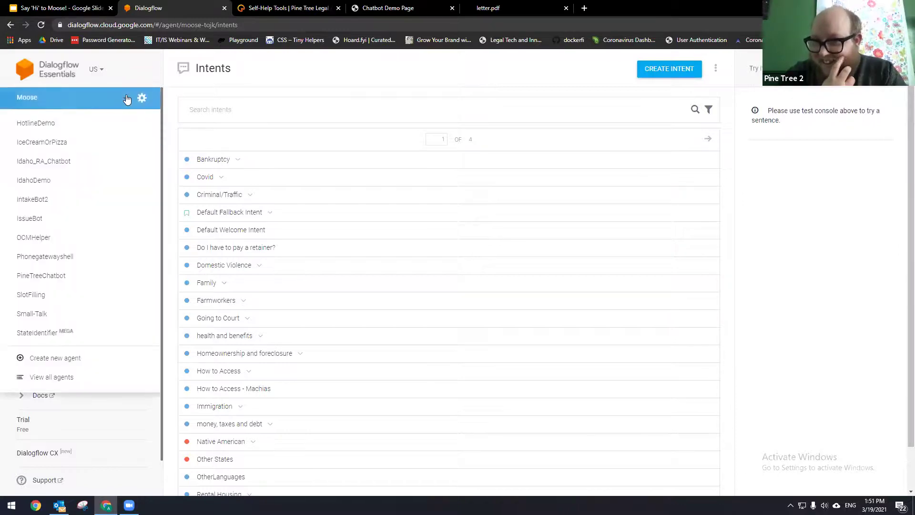
{"action": "left_click", "coordinate": [113, 101]}
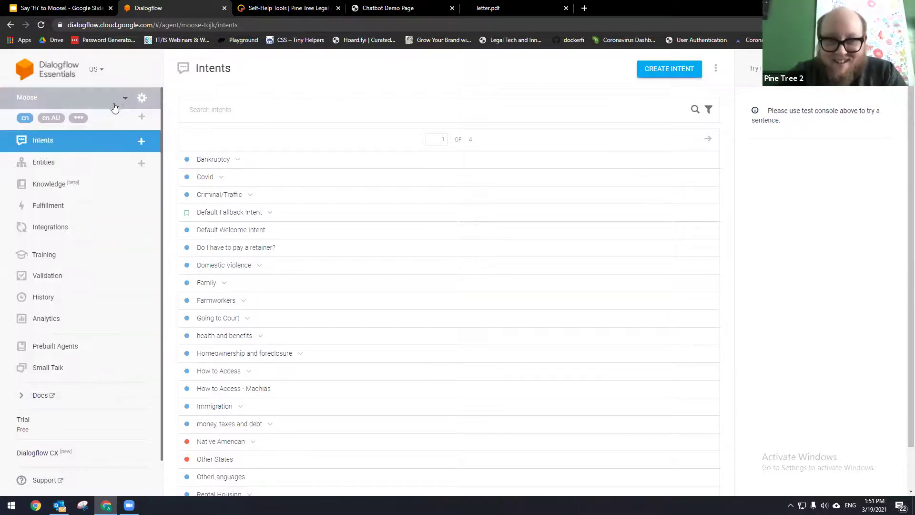
{"action": "left_click", "coordinate": [78, 118]}
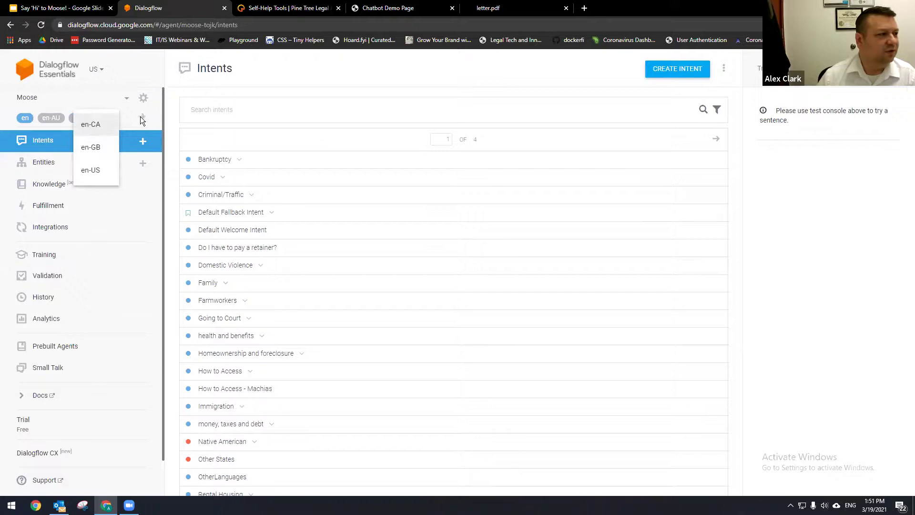
{"action": "left_click", "coordinate": [158, 119]}
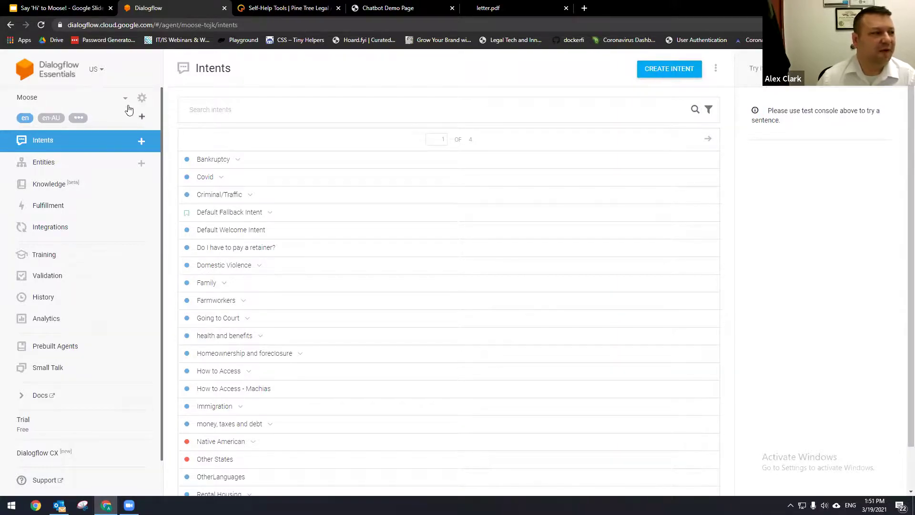
{"action": "left_click", "coordinate": [141, 117]}
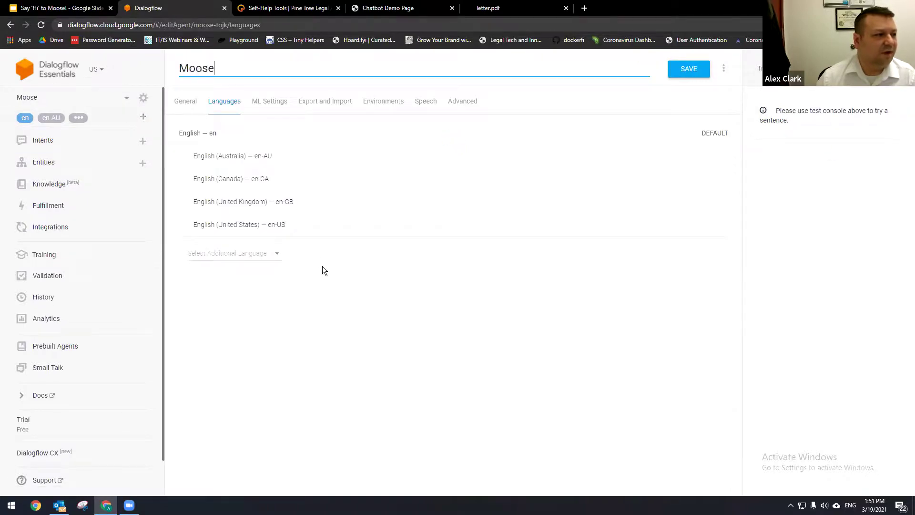
Browse the addable languages without choosing one, then return to Moose's Intents list.
{"action": "left_click", "coordinate": [221, 255]}
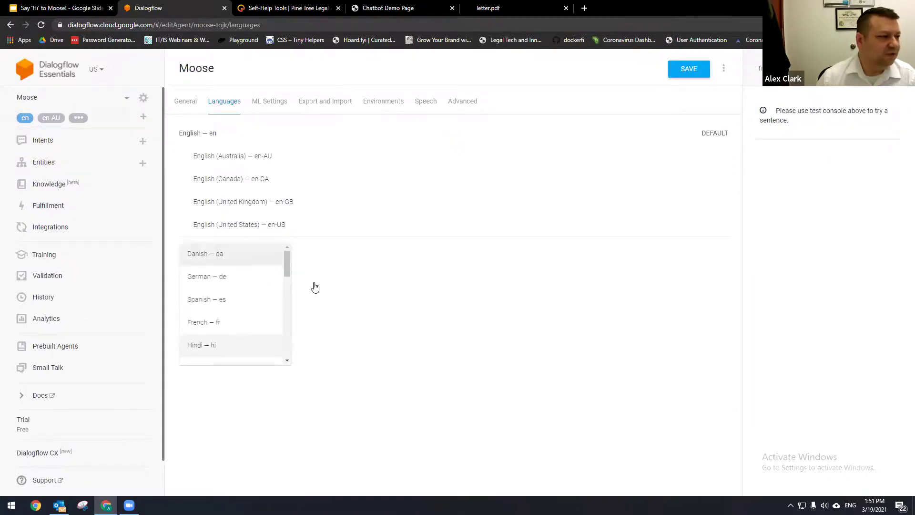
{"action": "left_click", "coordinate": [627, 326]}
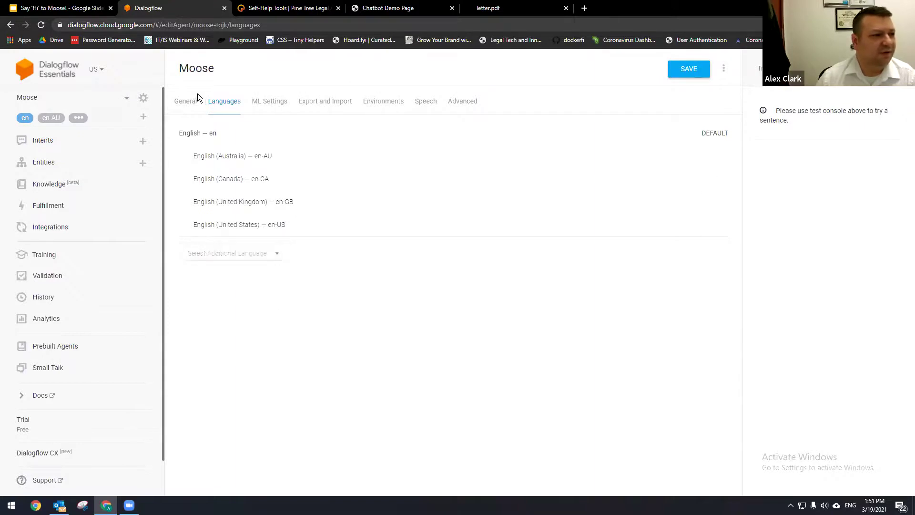
{"action": "left_click", "coordinate": [46, 141]}
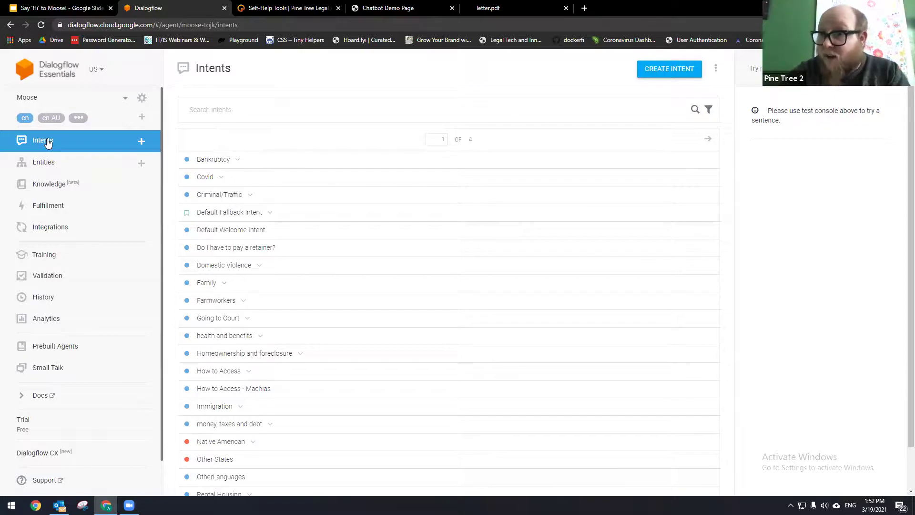
Create a new agent named 'test' and glance at its default language choices.
{"action": "left_click", "coordinate": [125, 97]}
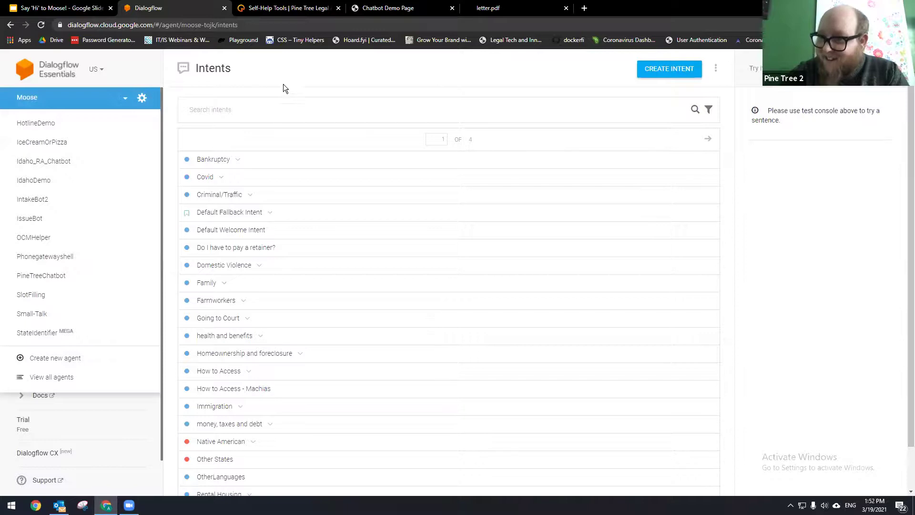
{"action": "left_click", "coordinate": [283, 85]}
{"action": "left_click", "coordinate": [126, 98]}
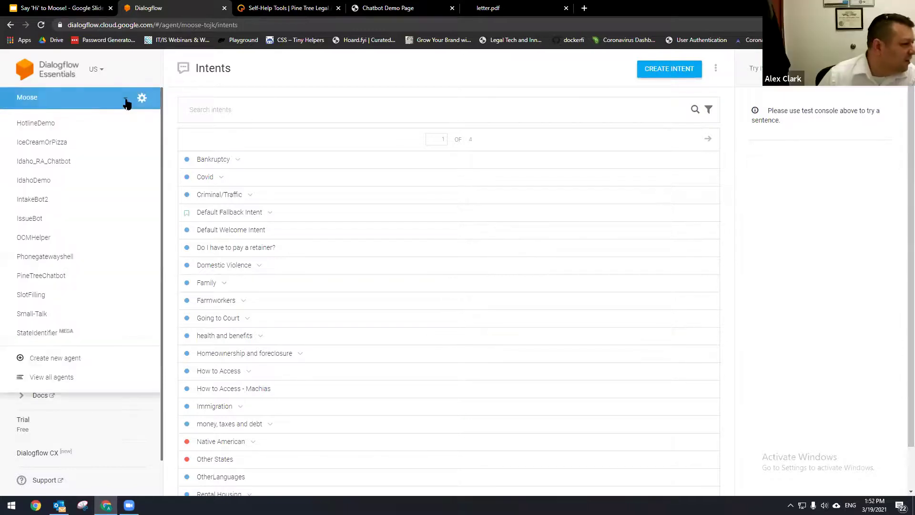
{"action": "left_click", "coordinate": [78, 359]}
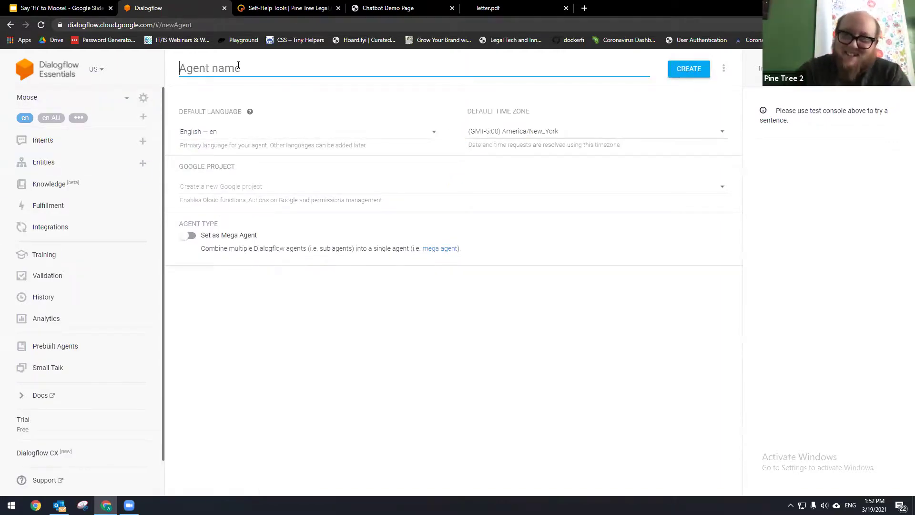
{"action": "type", "text": "test"}
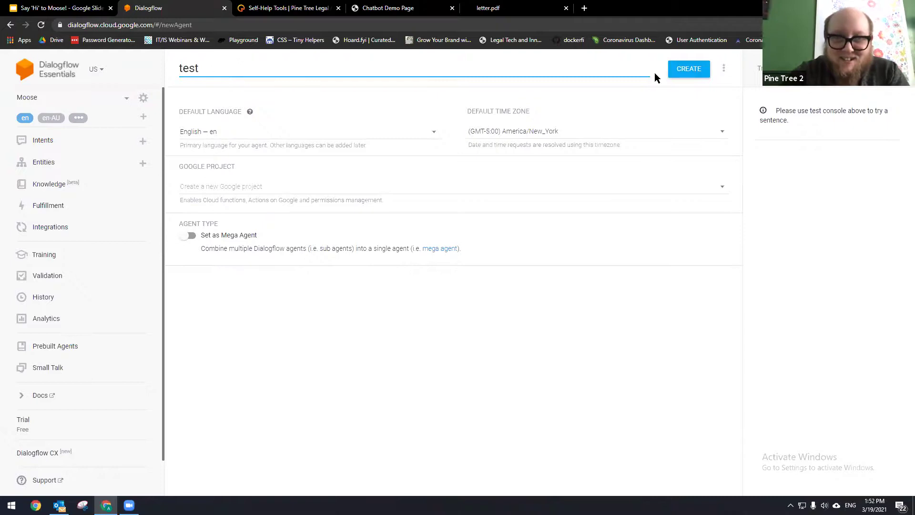
{"action": "left_click", "coordinate": [680, 70]}
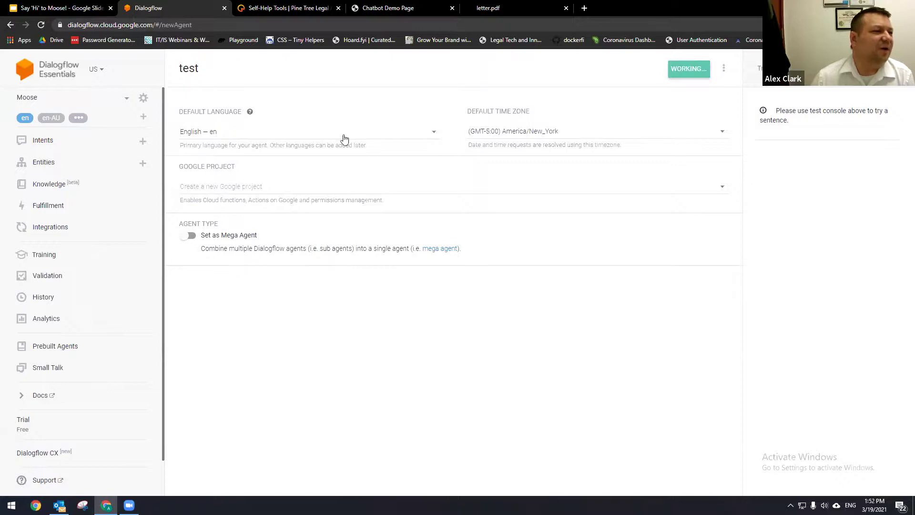
{"action": "left_click", "coordinate": [221, 132]}
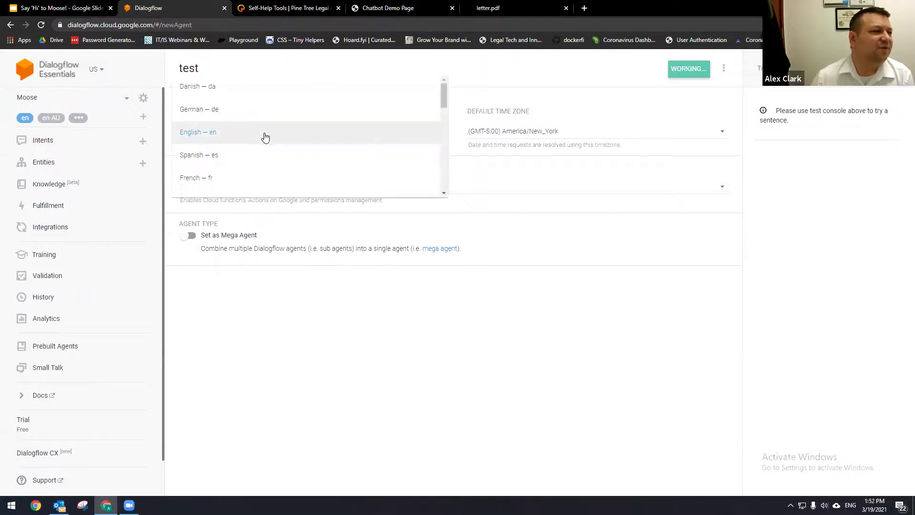
{"action": "left_click", "coordinate": [266, 160]}
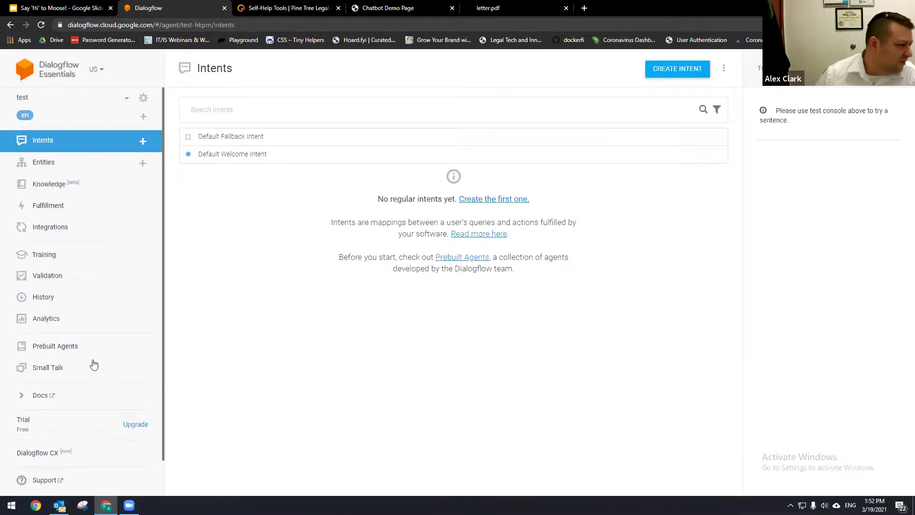
Open the test agent's Small Talk page and expand the About agent category.
{"action": "left_click", "coordinate": [57, 367]}
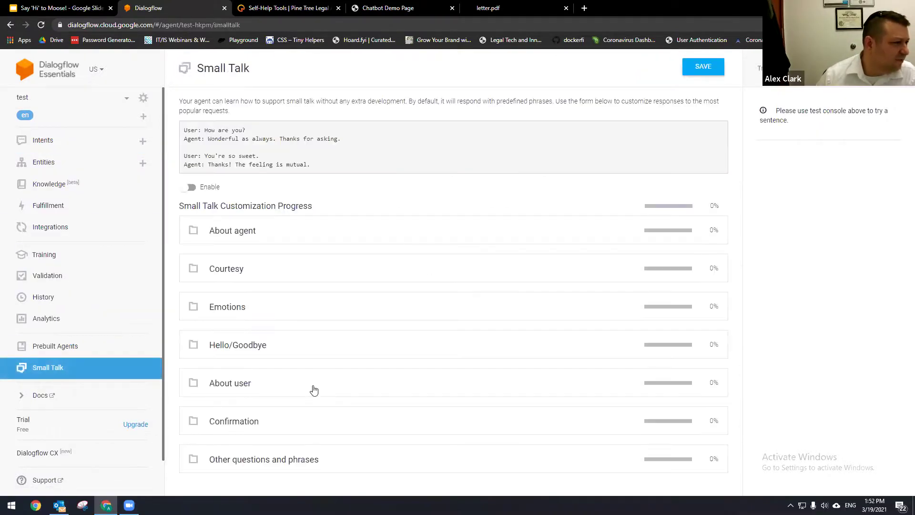
{"action": "left_click", "coordinate": [347, 241]}
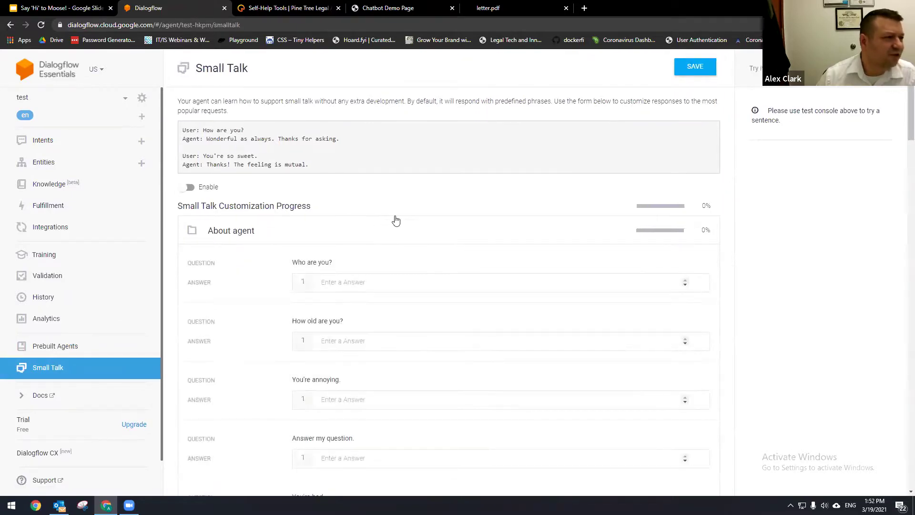